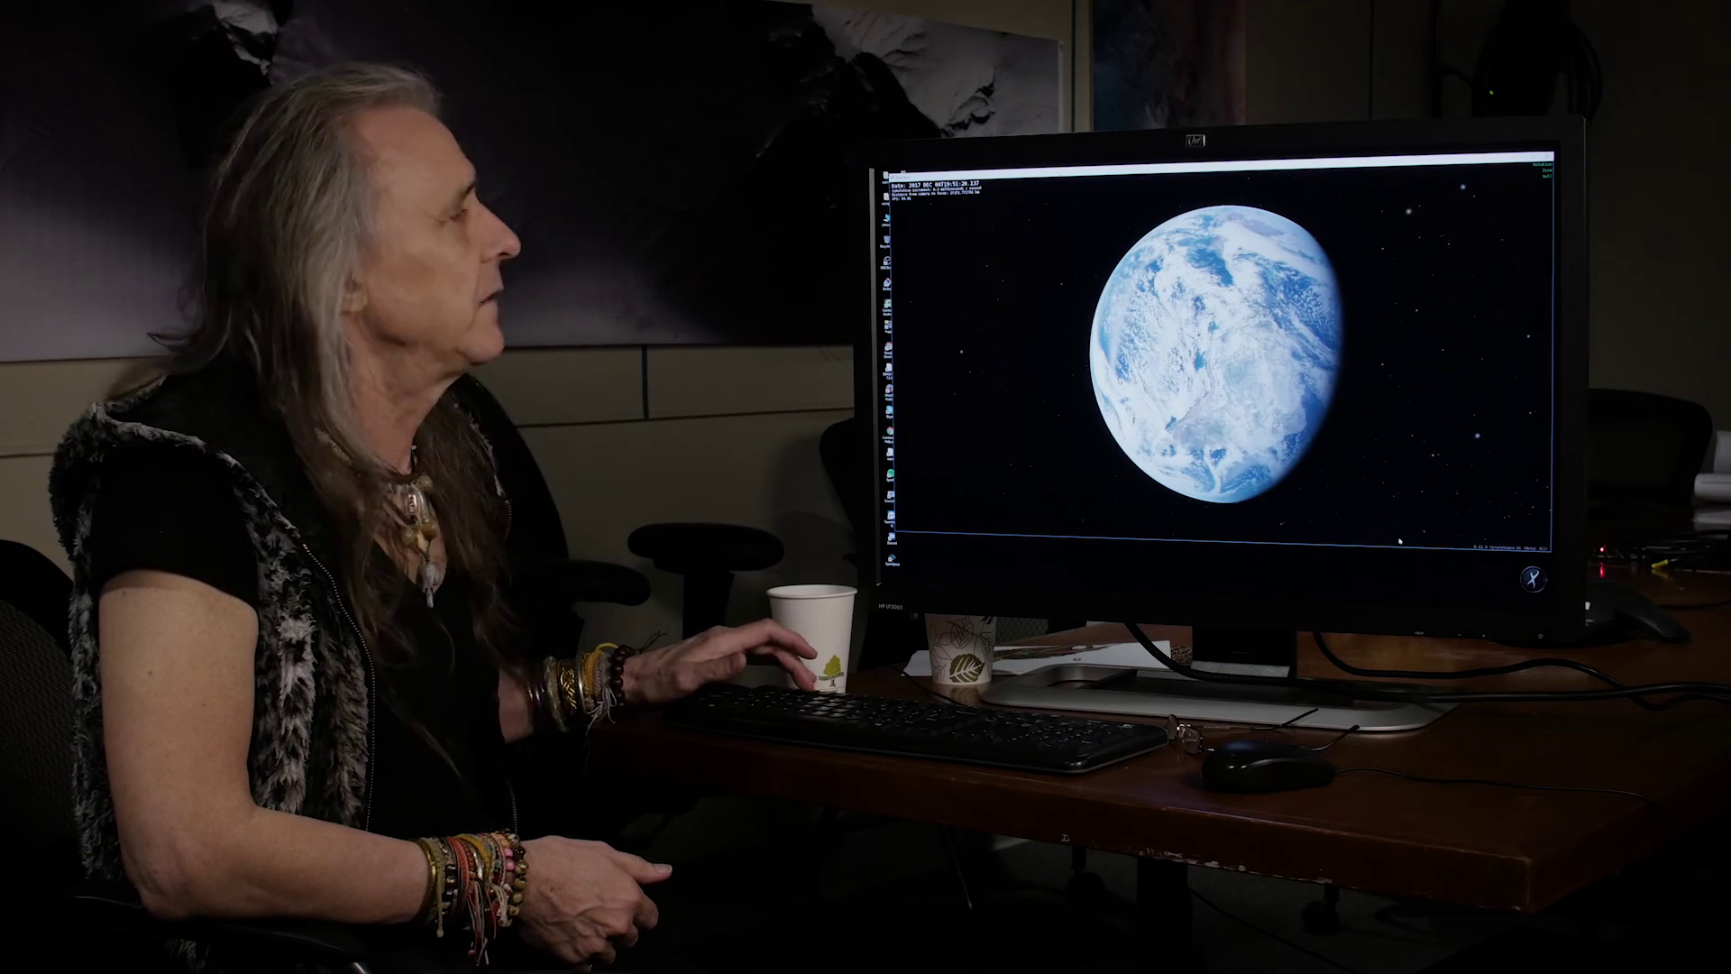
Show the control windows and move the Properties window down, clear of the Space/Time window
{"action": "key", "text": "F1"}
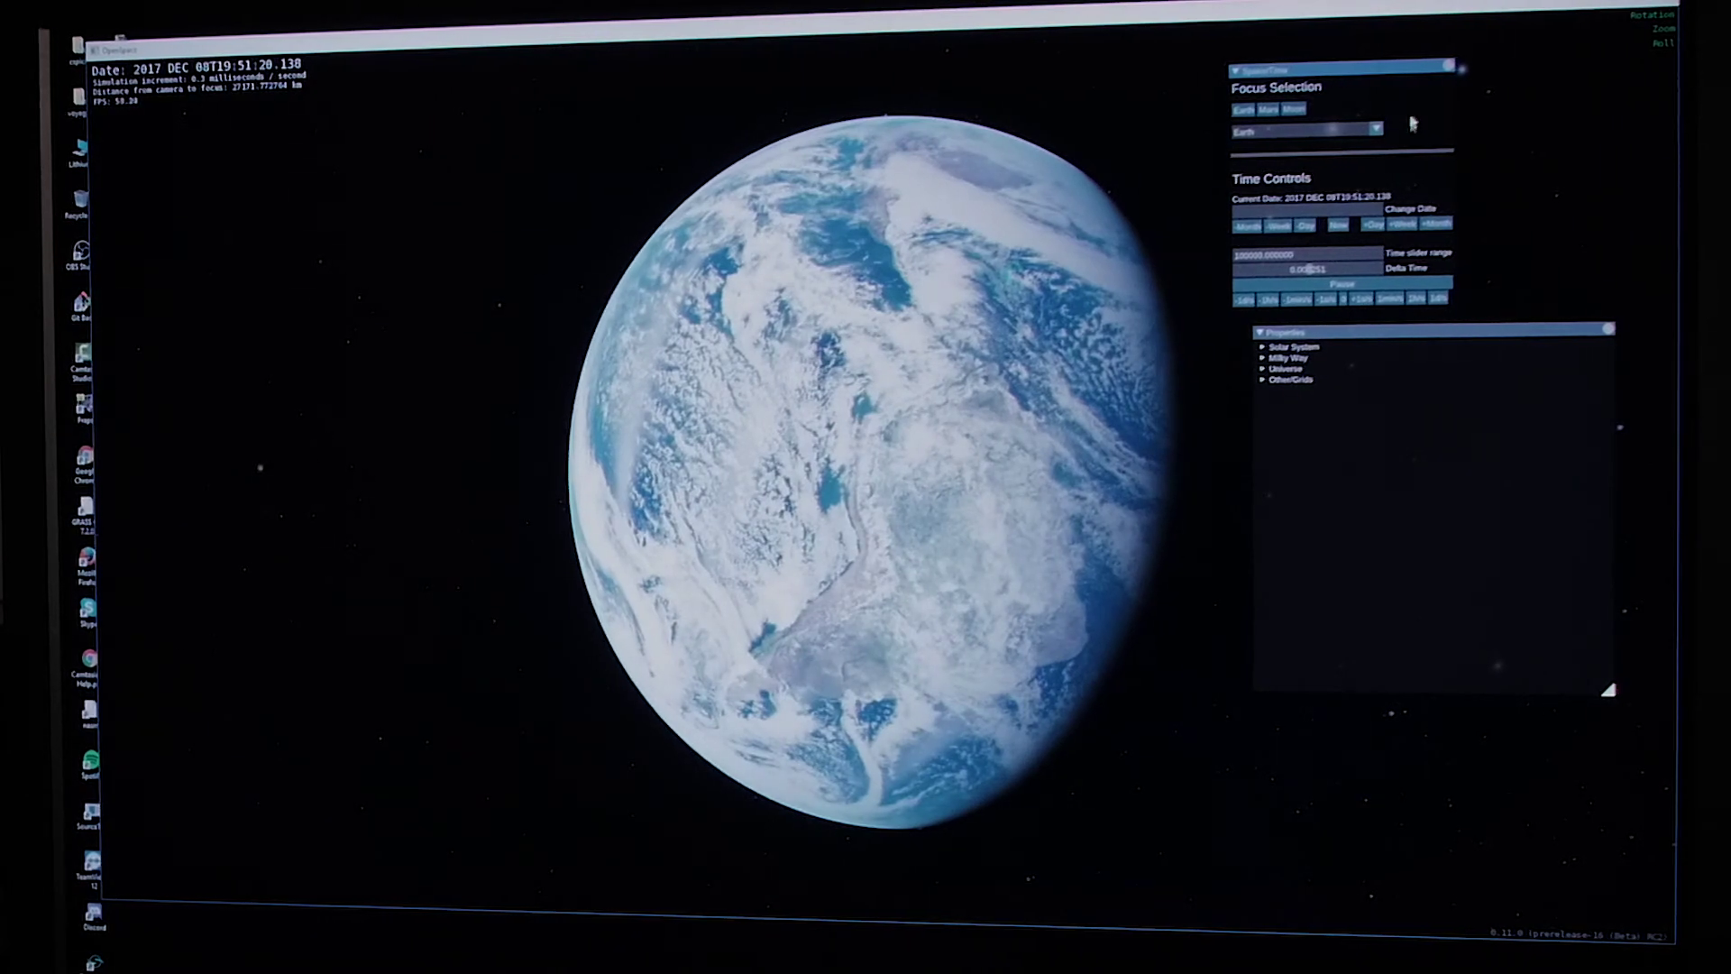
{"action": "left_click_drag", "start_coordinate": [1485, 574], "coordinate": [1470, 685]}
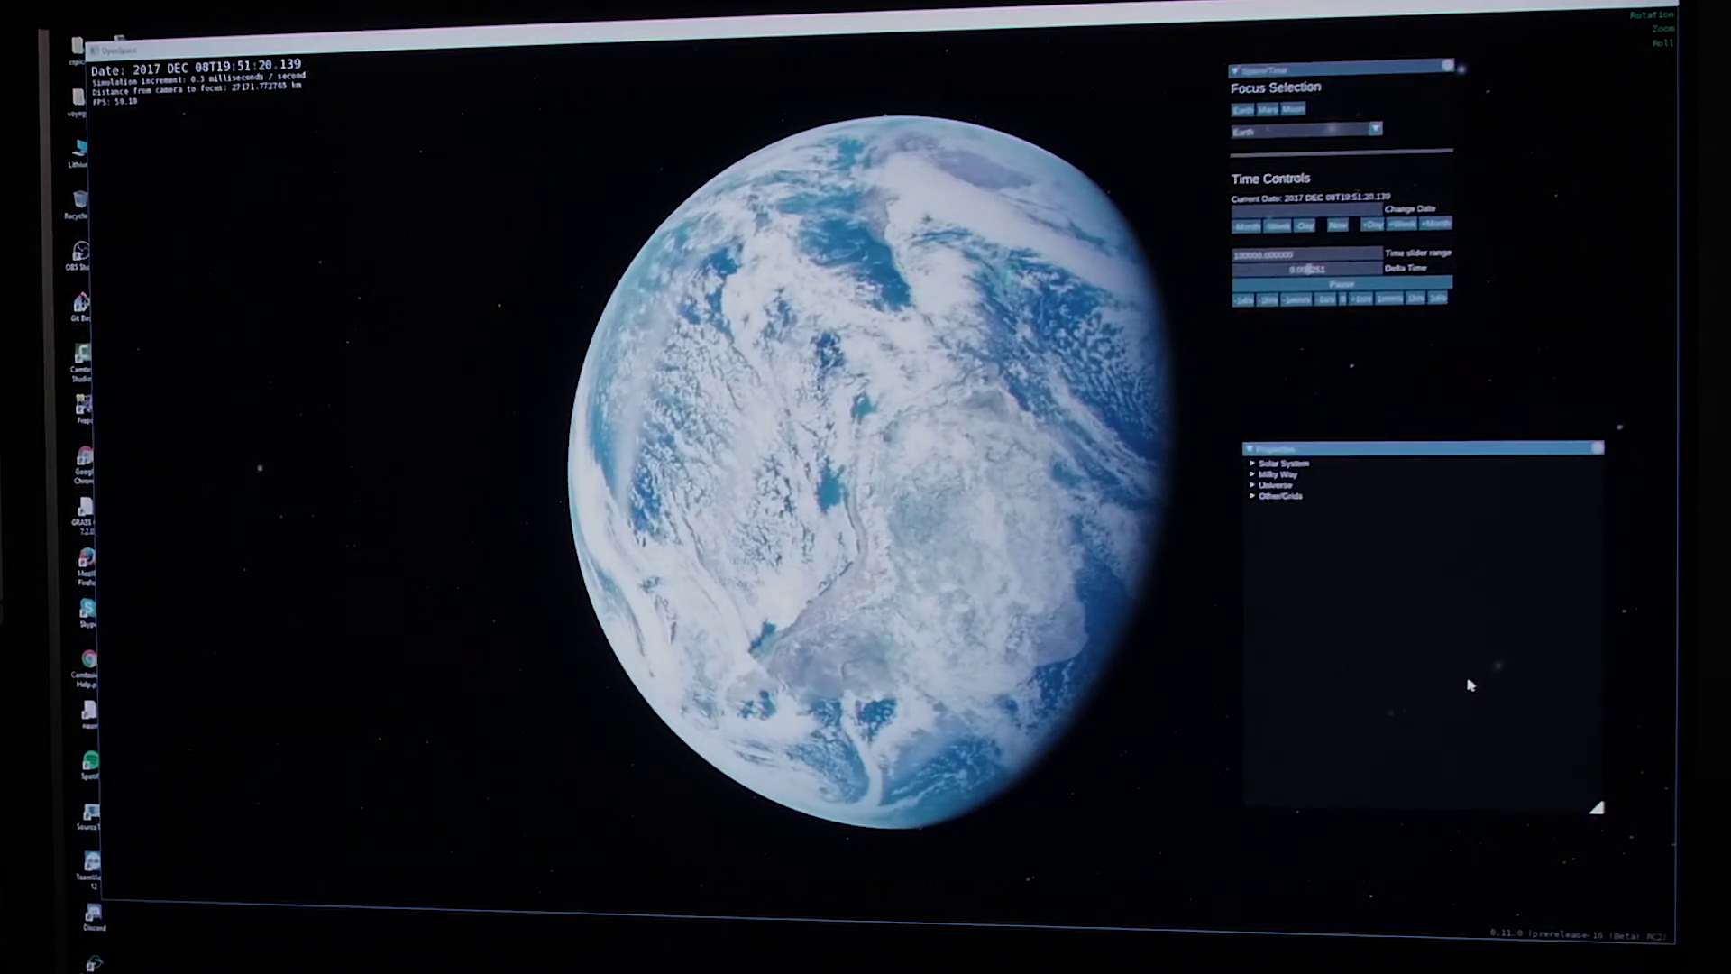
{"action": "left_click_drag", "start_coordinate": [1508, 782], "coordinate": [1520, 806]}
{"action": "left_click_drag", "start_coordinate": [1418, 104], "coordinate": [1457, 98]}
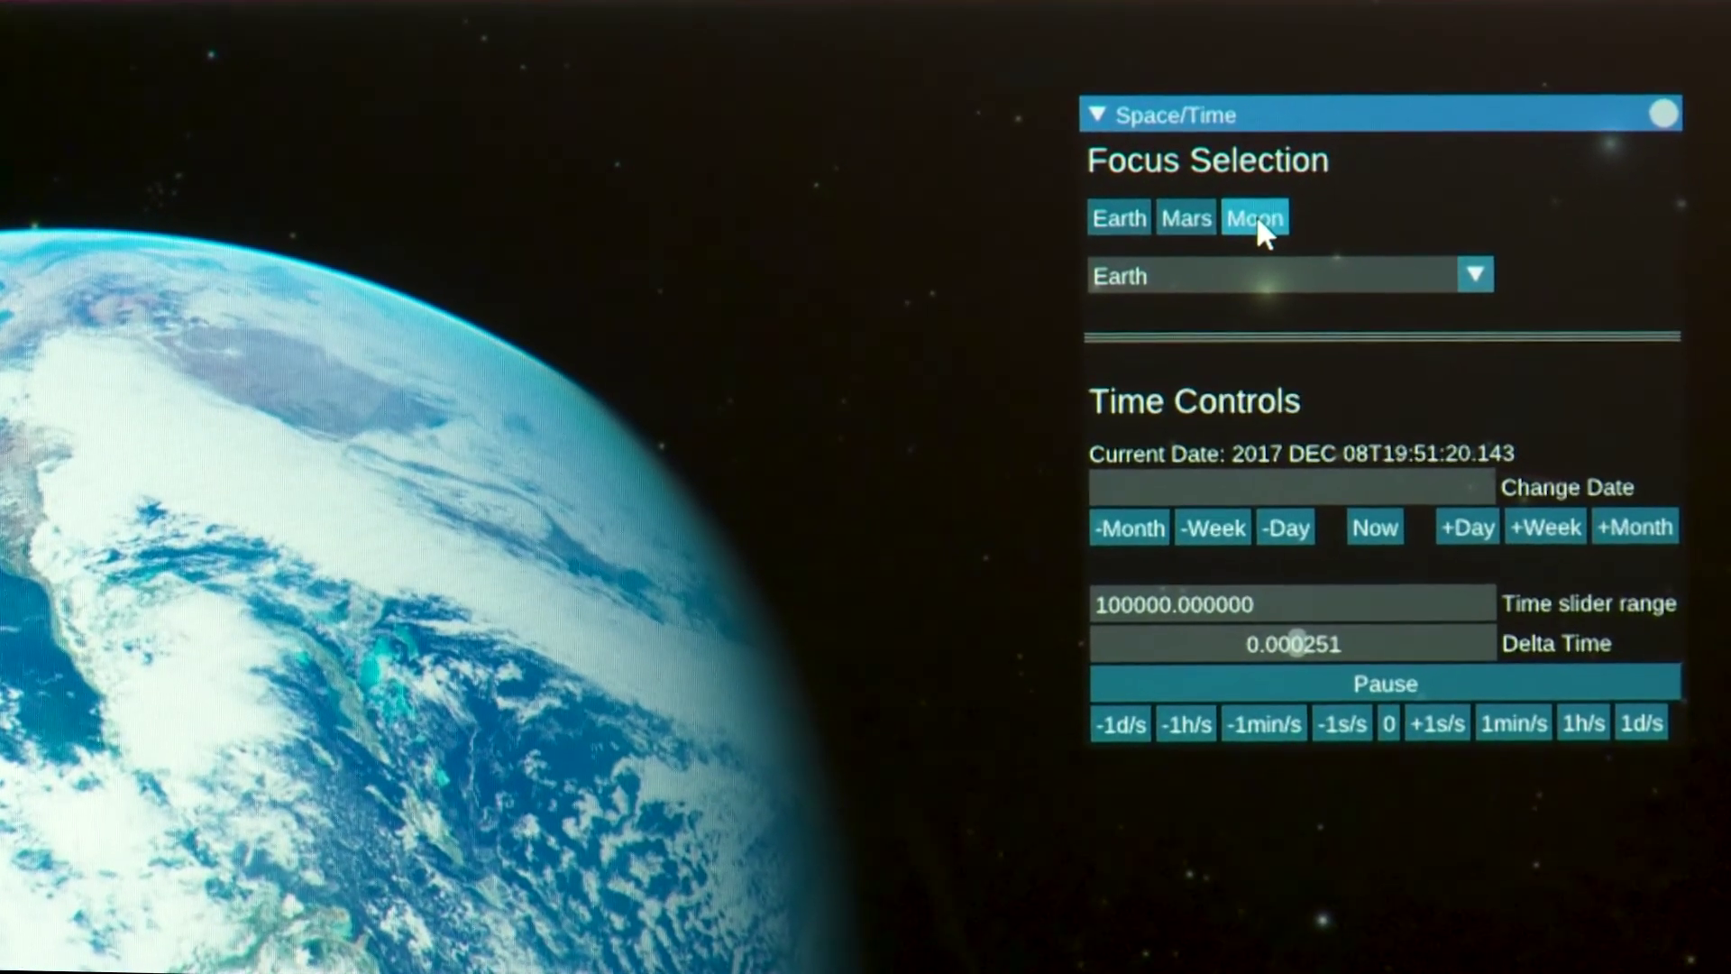
Look through the list of objects available as camera focus, then close the list
{"action": "left_click", "coordinate": [1479, 274]}
{"action": "scroll", "coordinate": [1416, 417], "scroll_direction": "up", "scroll_amount": 4}
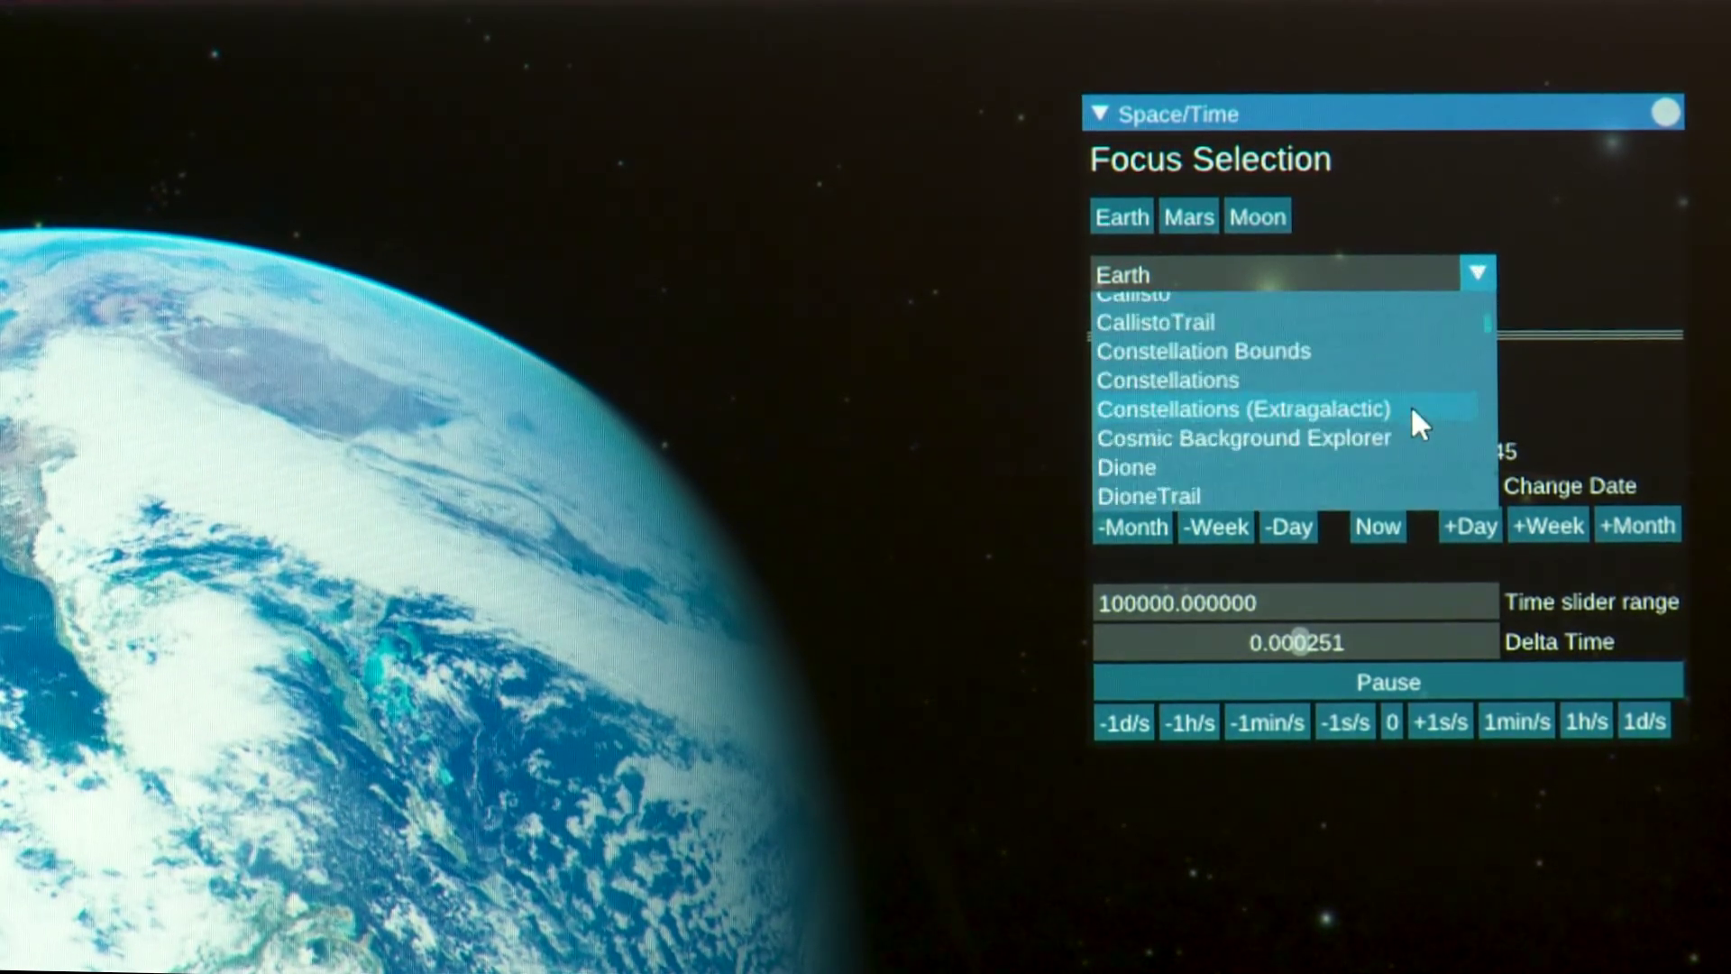
{"action": "scroll", "coordinate": [1410, 403], "scroll_direction": "up", "scroll_amount": 2}
{"action": "scroll", "coordinate": [1411, 397], "scroll_direction": "down", "scroll_amount": 10}
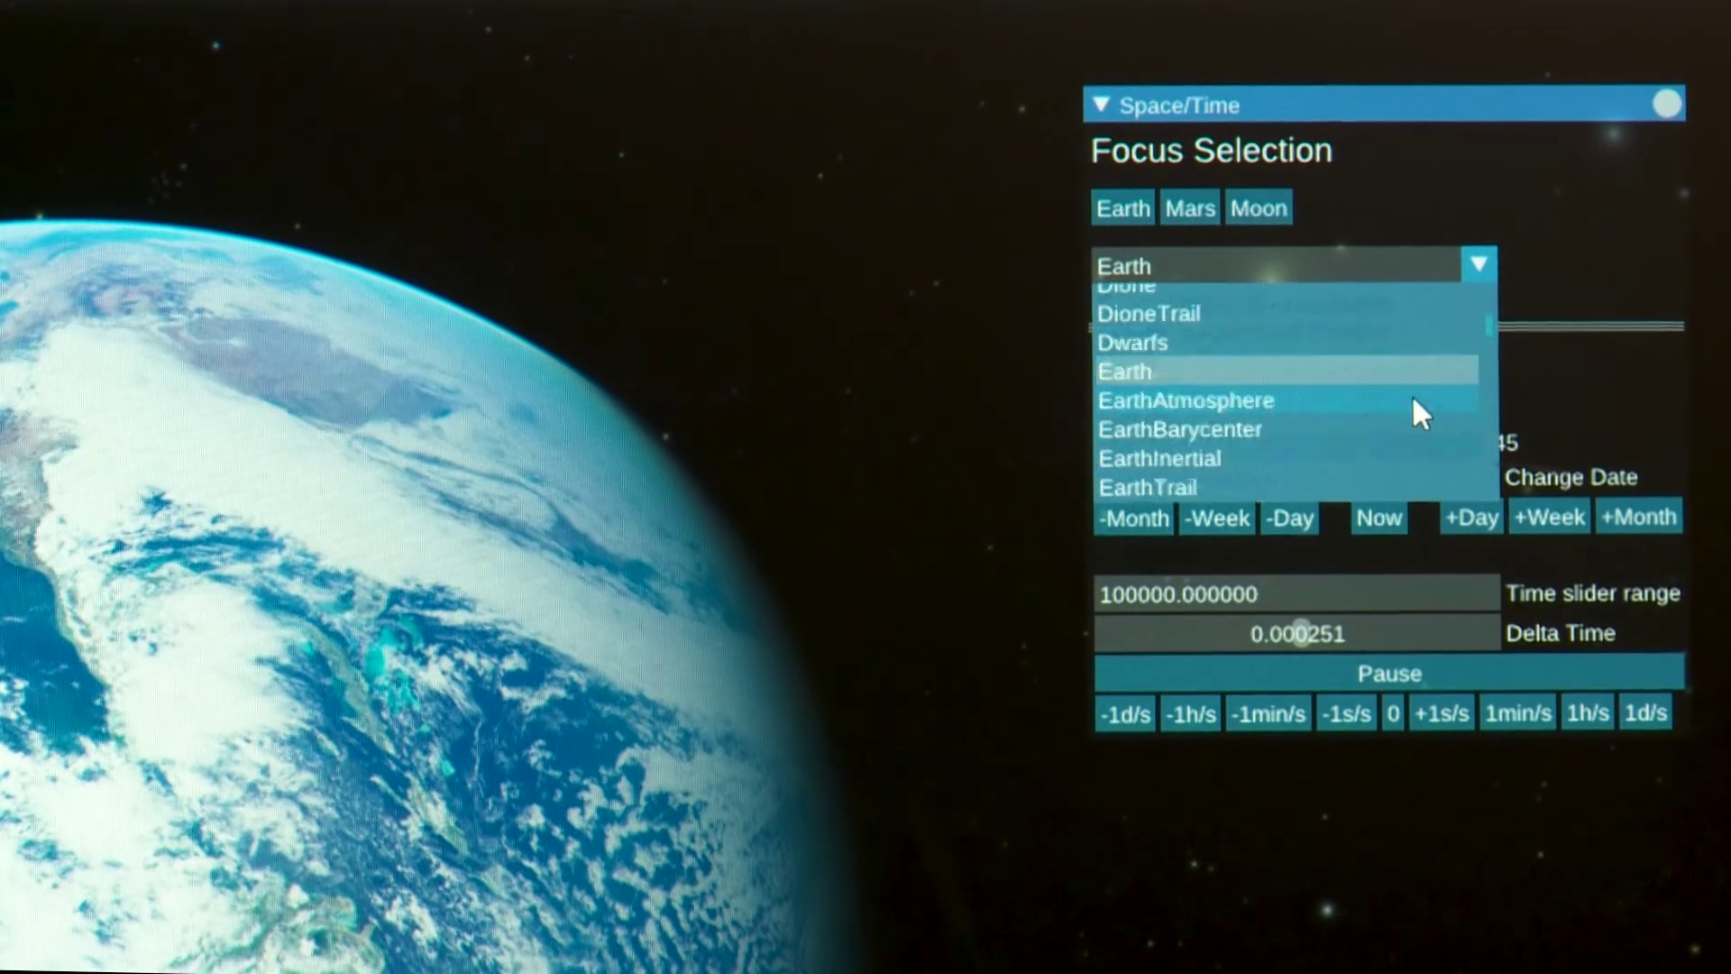
{"action": "scroll", "coordinate": [1414, 391], "scroll_direction": "down", "scroll_amount": 1}
{"action": "scroll", "coordinate": [1414, 390], "scroll_direction": "down", "scroll_amount": 4}
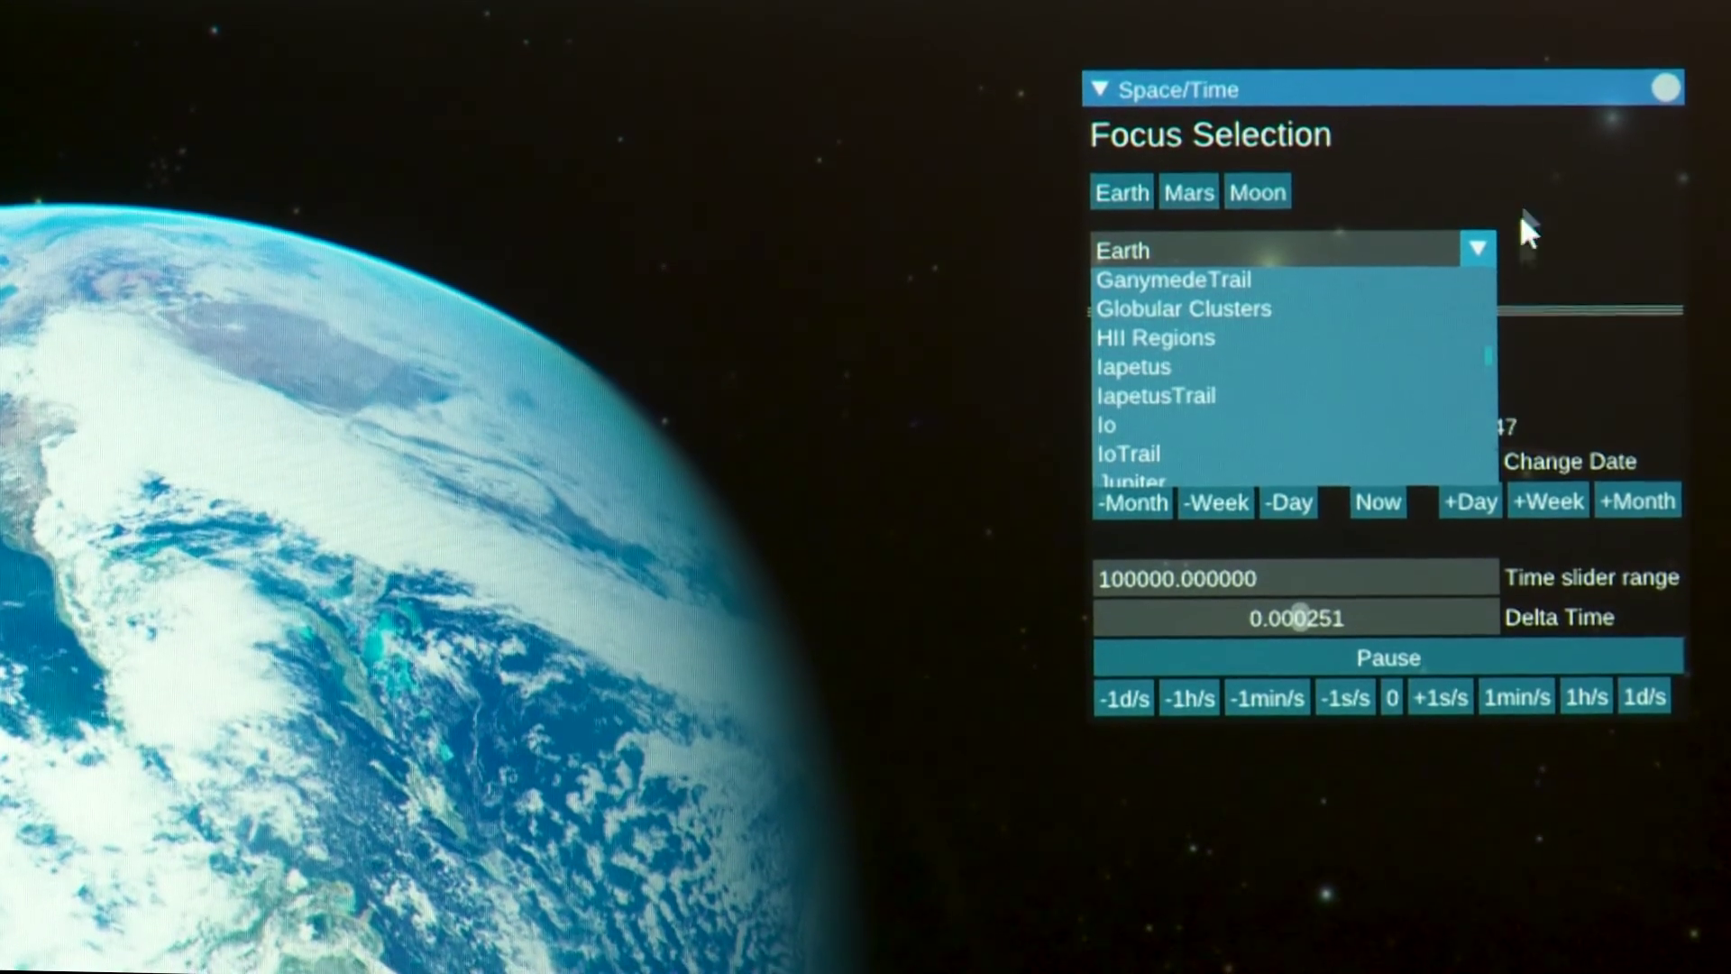
{"action": "left_click", "coordinate": [1520, 180]}
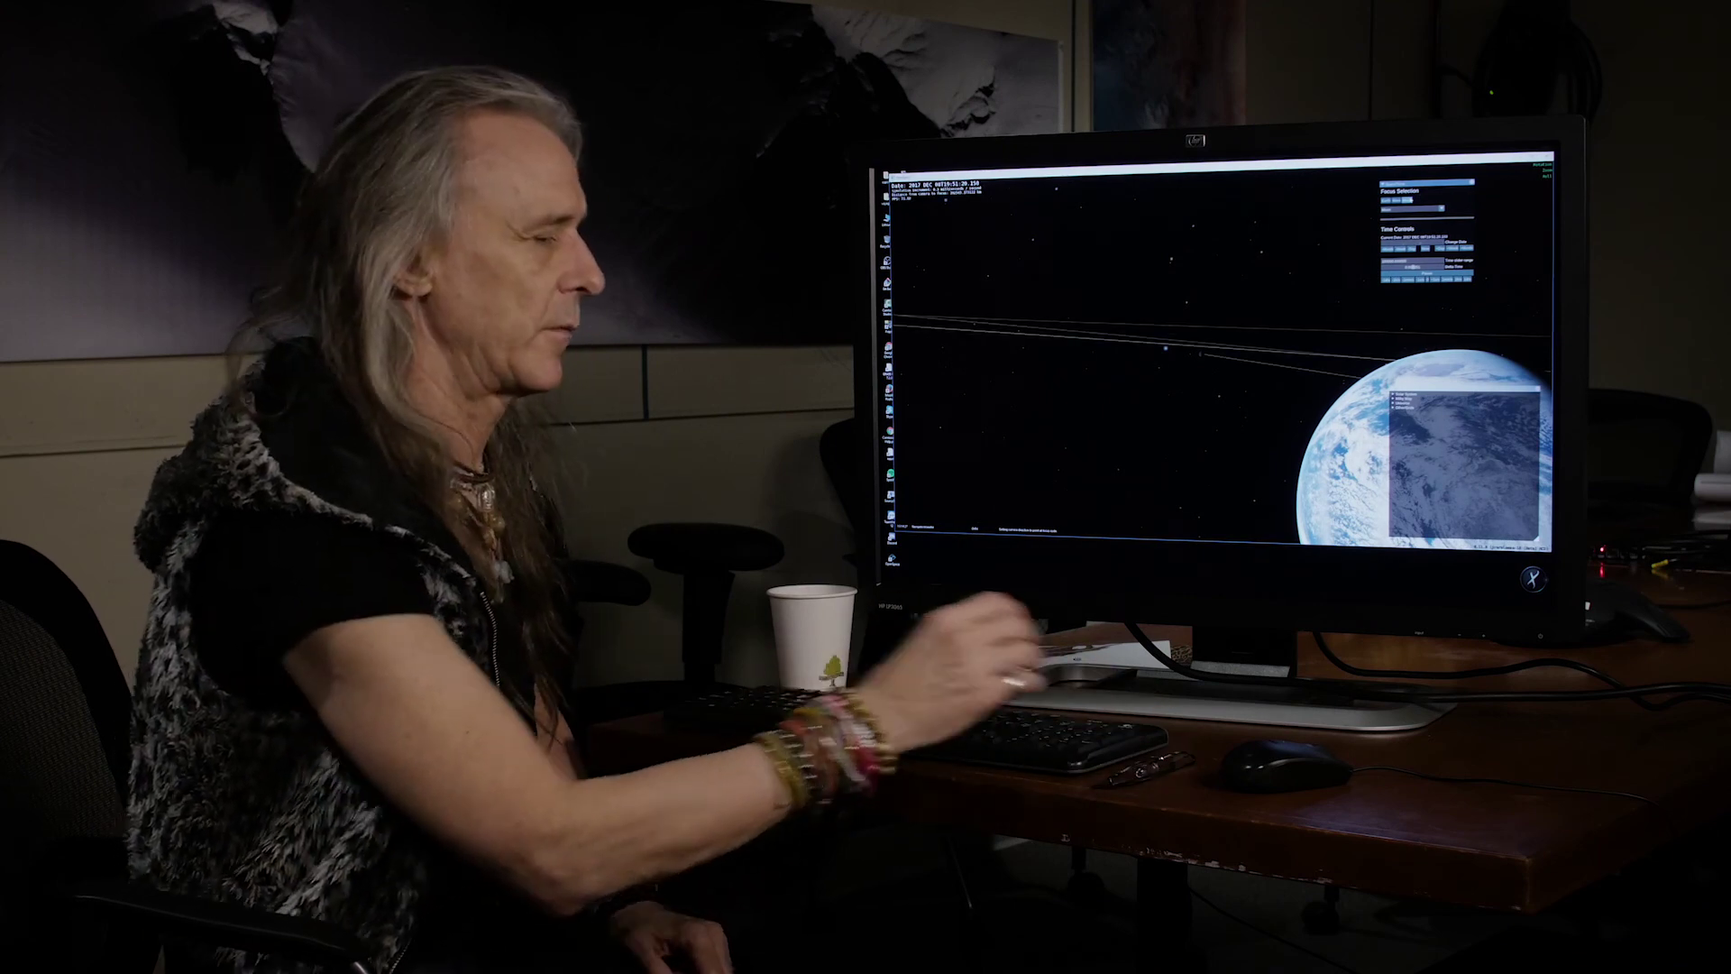
Fly the camera from Earth to a close view of the Moon and orbit around its globe
{"action": "left_click_drag", "start_coordinate": [1230, 343], "coordinate": [1242, 358]}
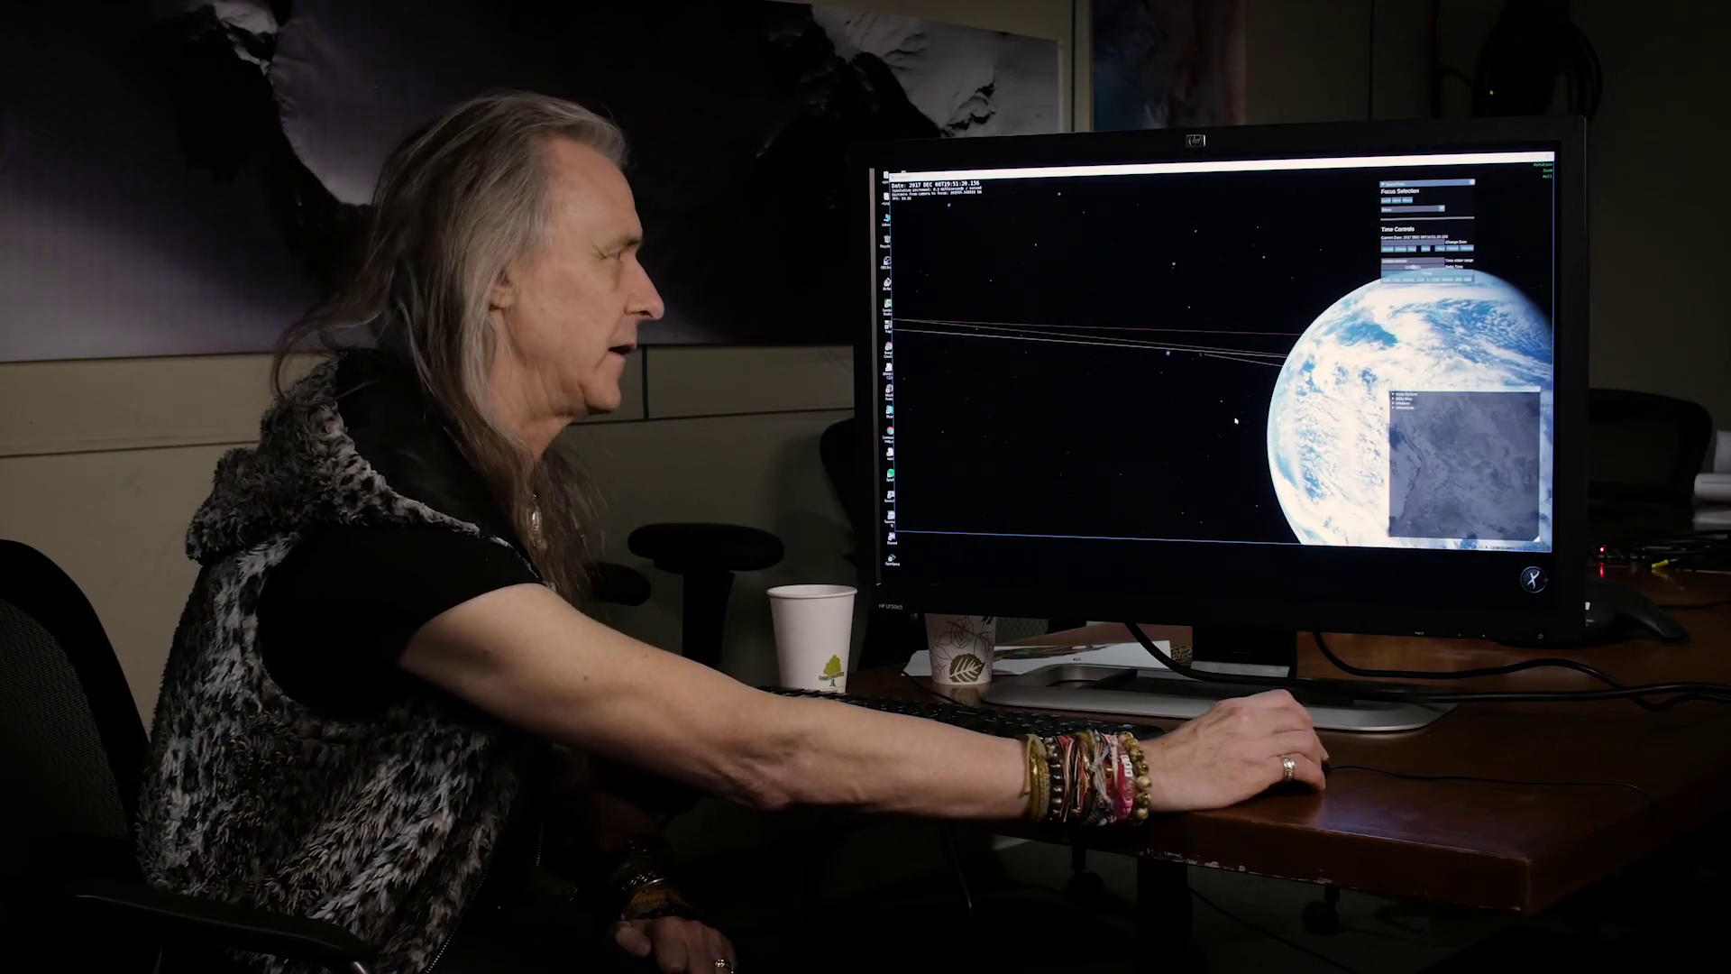
{"action": "left_click_drag", "start_coordinate": [1234, 443], "coordinate": [1234, 410]}
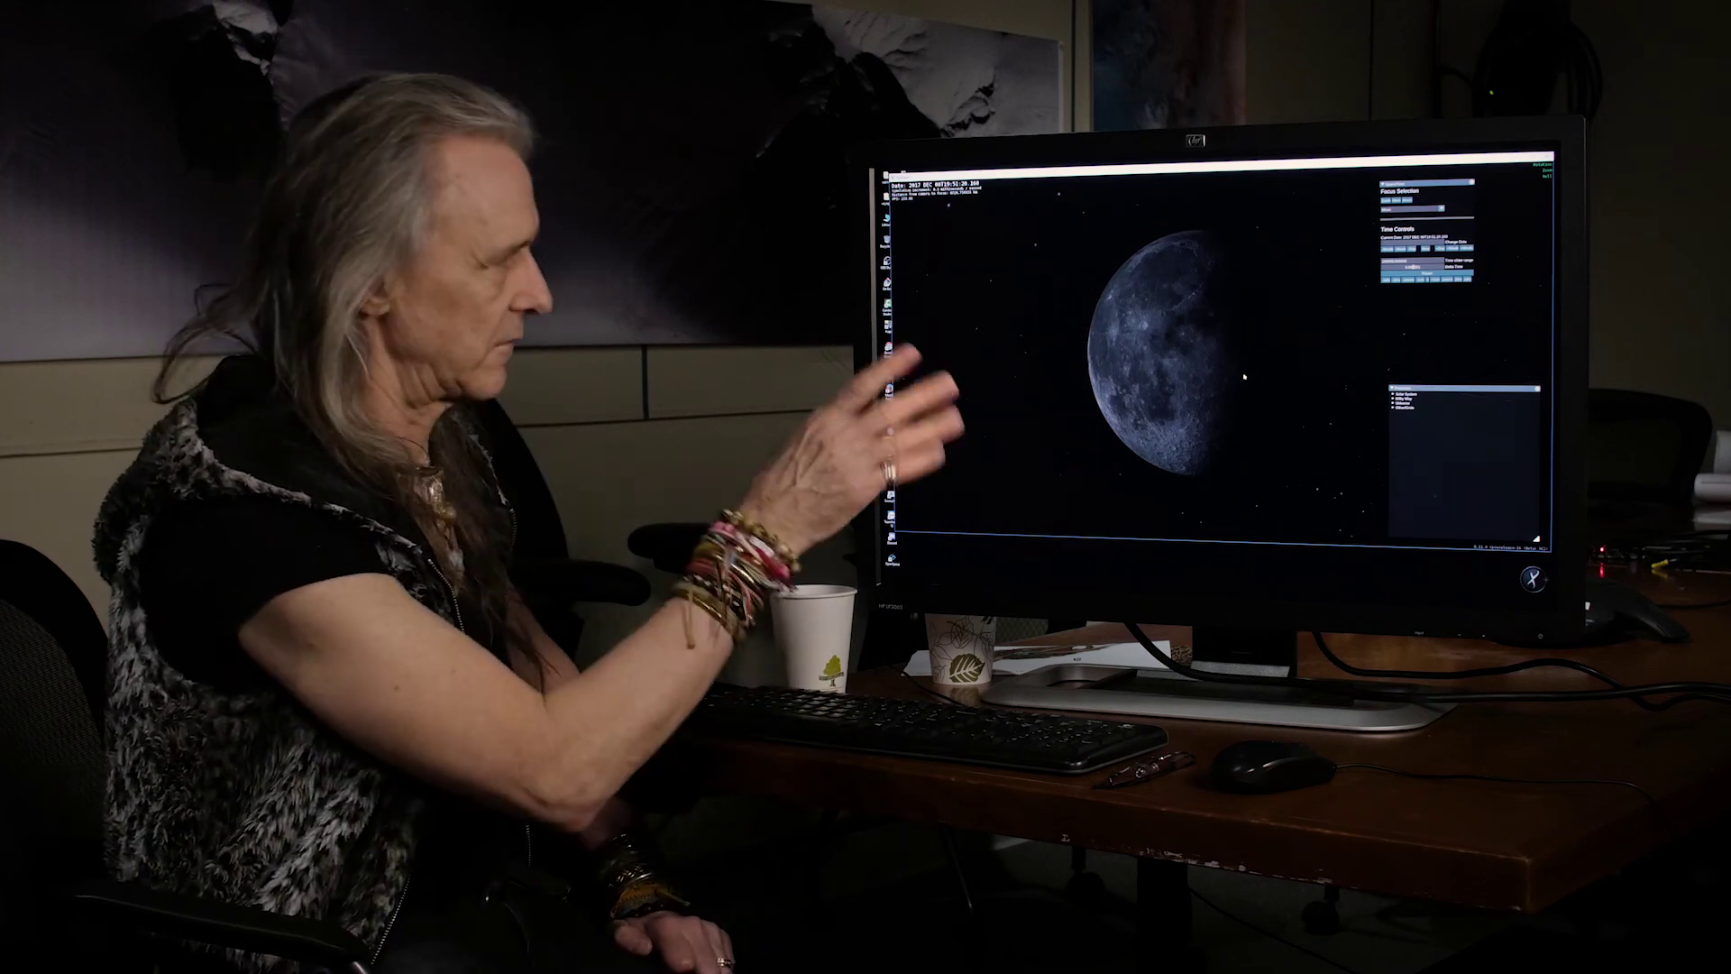
{"action": "key", "text": "t"}
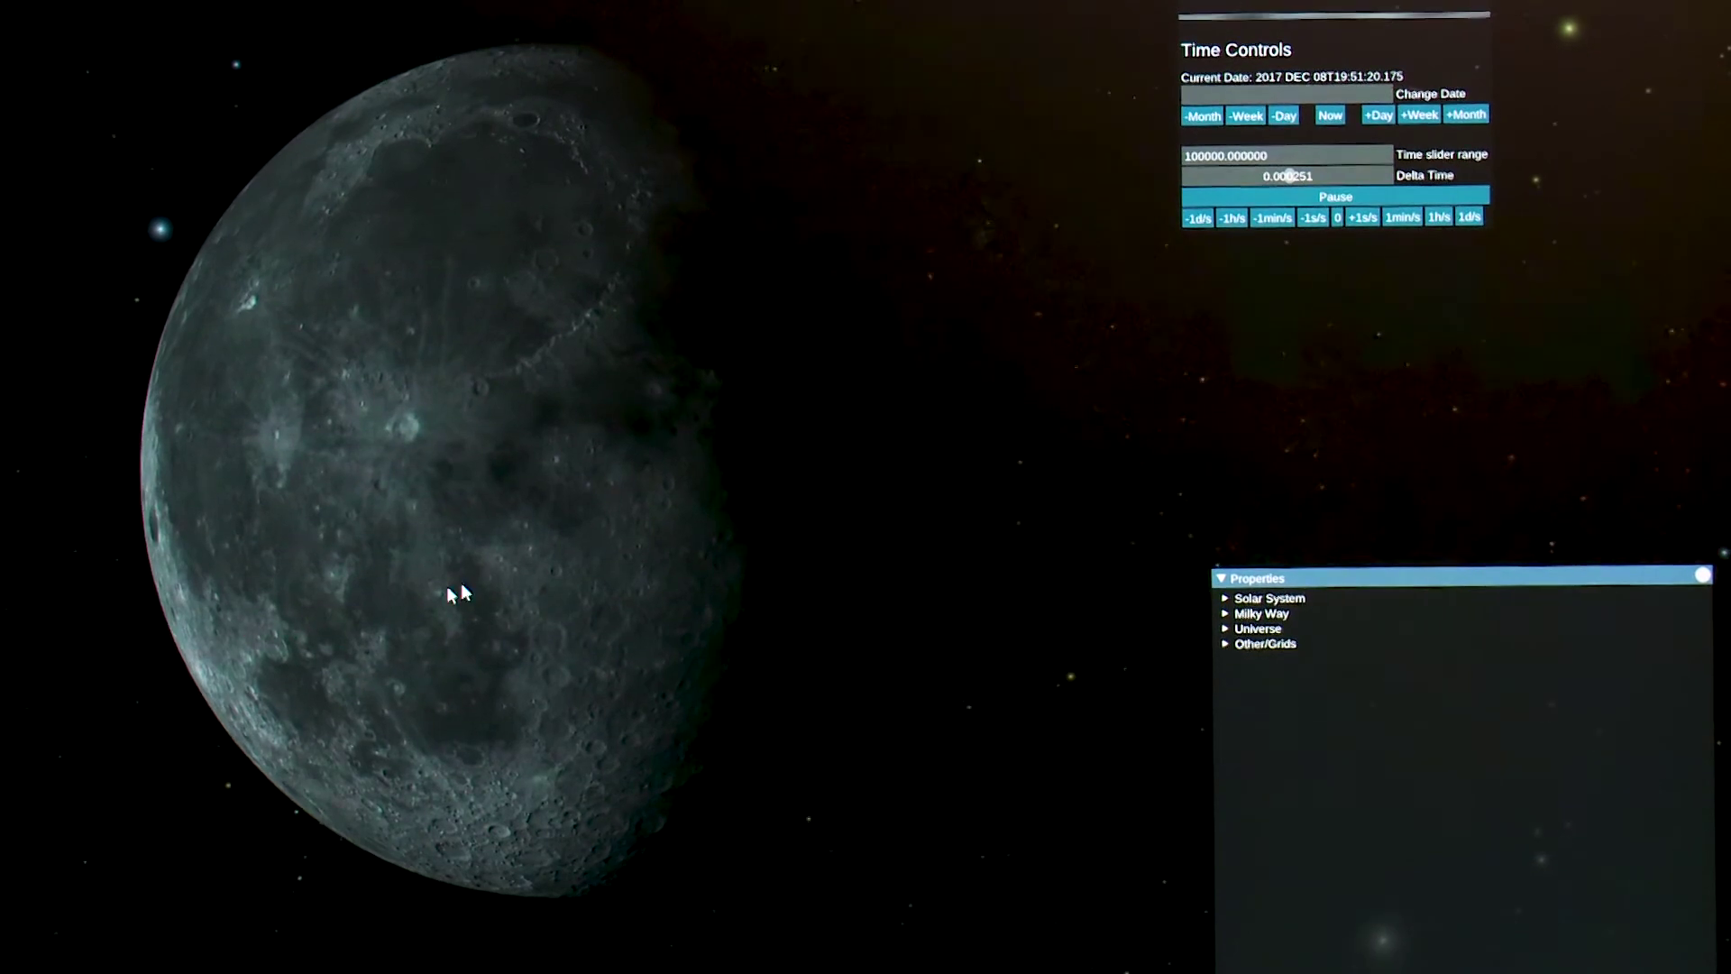
{"action": "left_click_drag", "start_coordinate": [461, 592], "coordinate": [680, 603]}
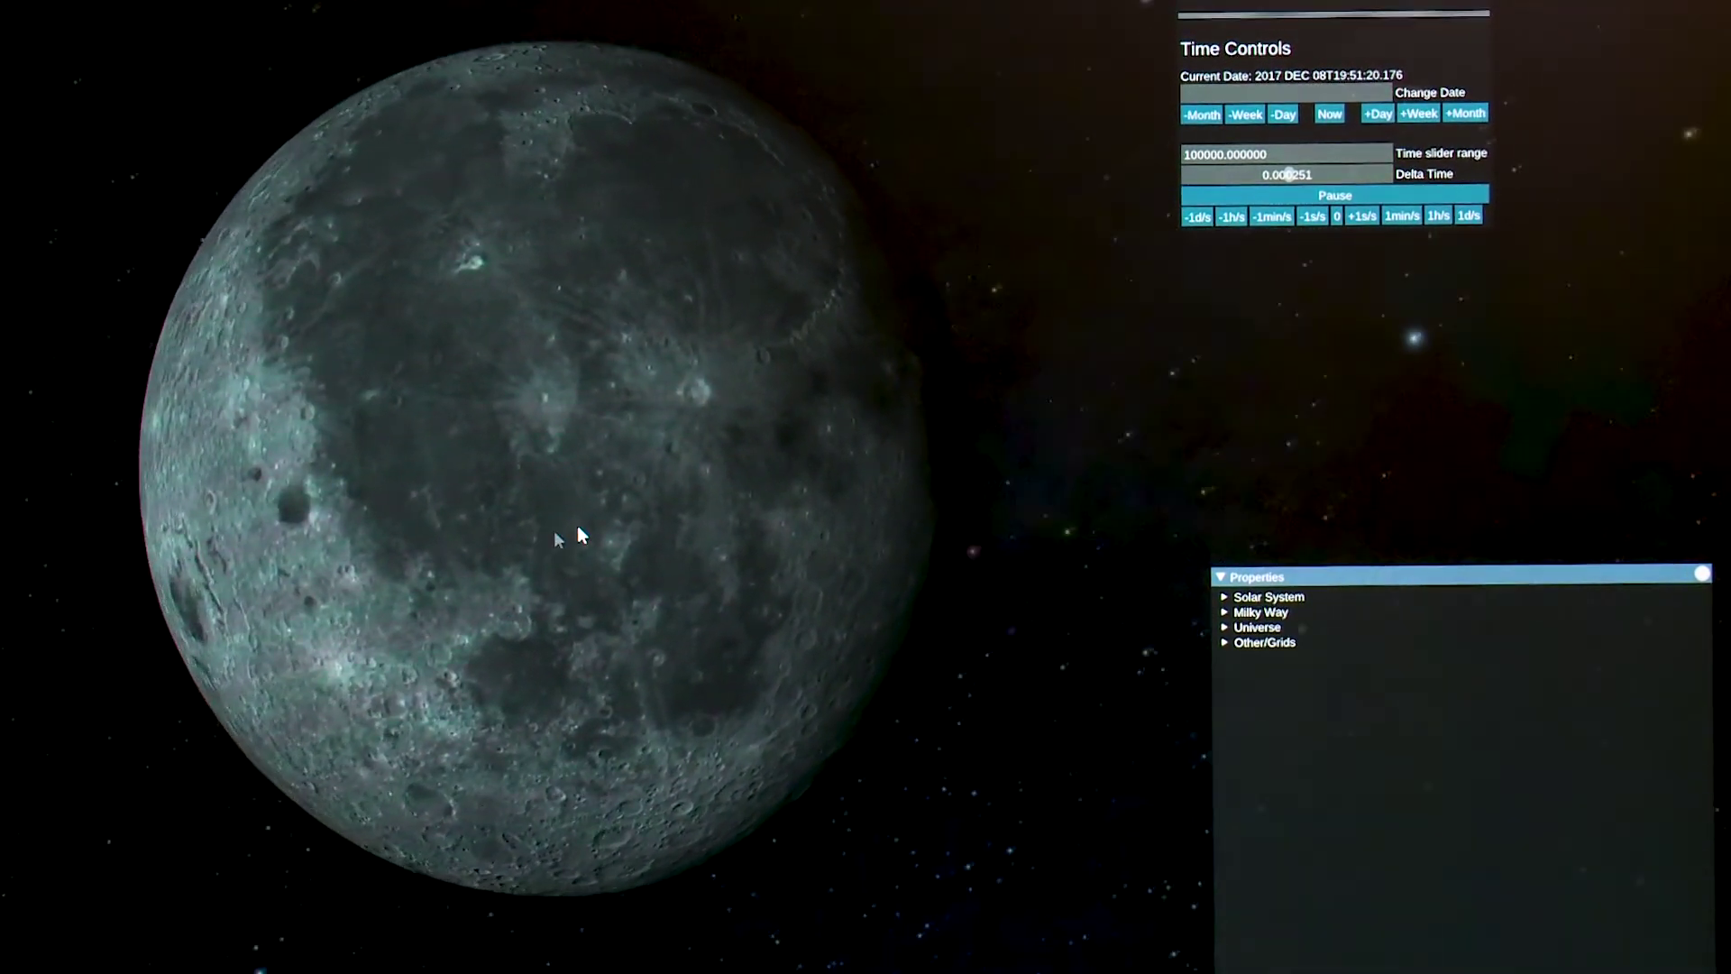
{"action": "left_click_drag", "start_coordinate": [577, 534], "coordinate": [451, 604]}
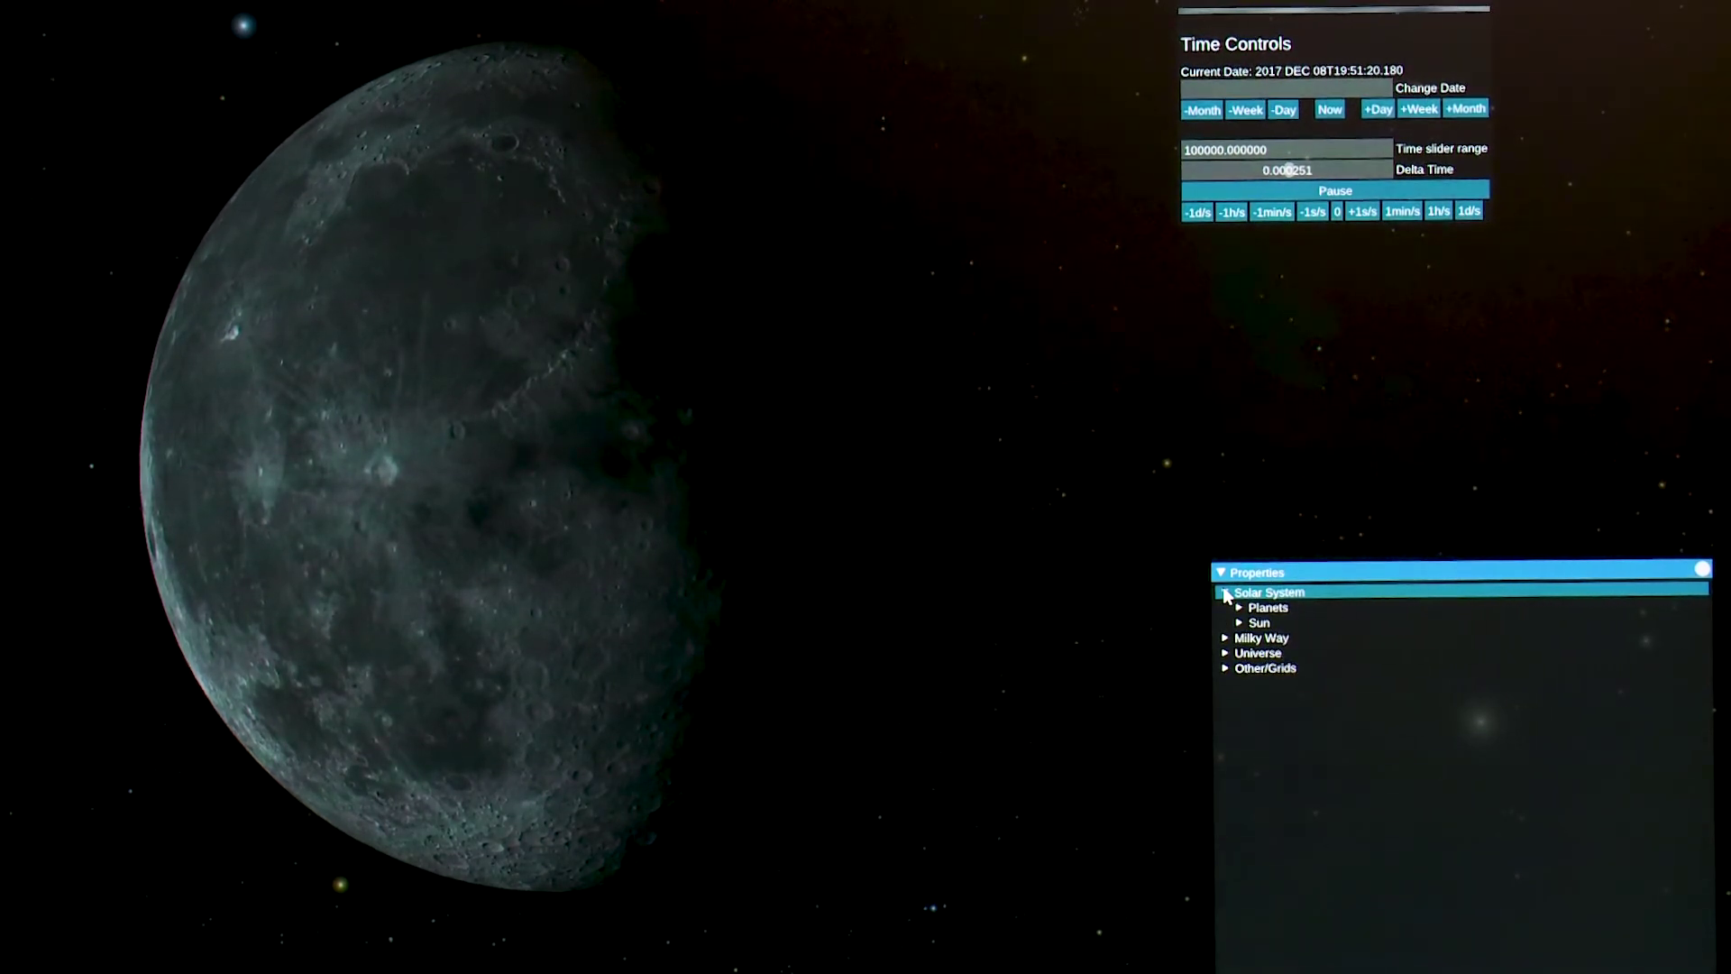
Reveal the options of the WAC Utah color layer on the Moon's renderable globe
{"action": "left_click", "coordinate": [1243, 608]}
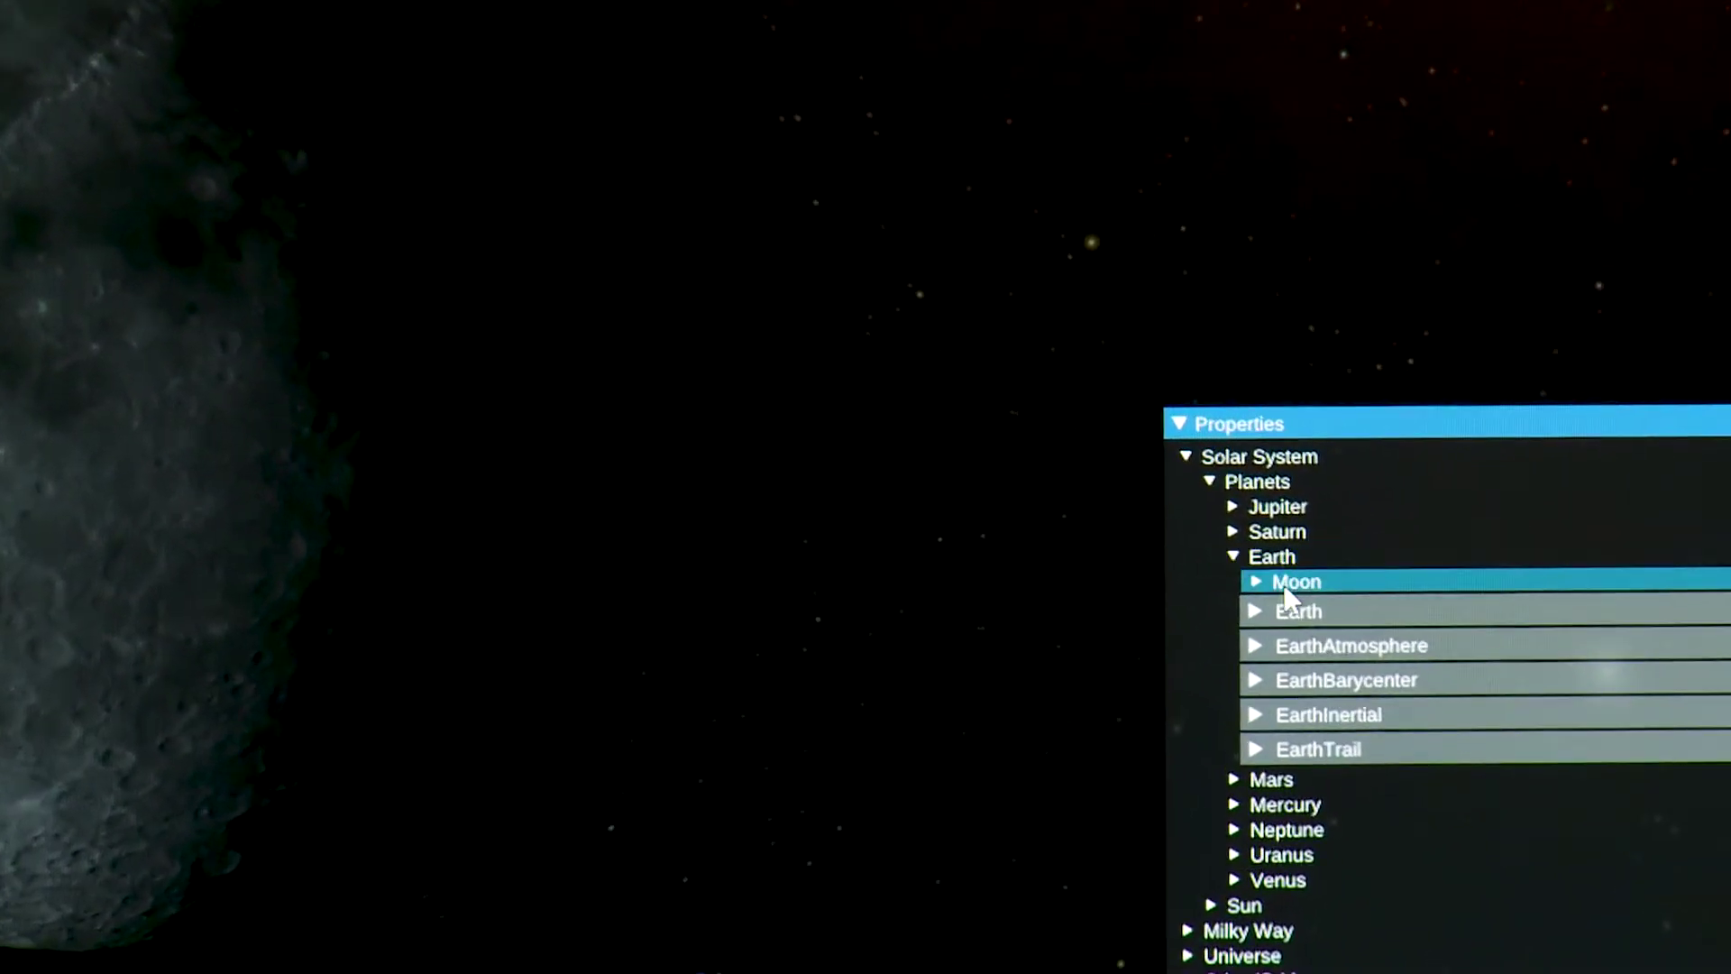
{"action": "left_click", "coordinate": [1080, 582]}
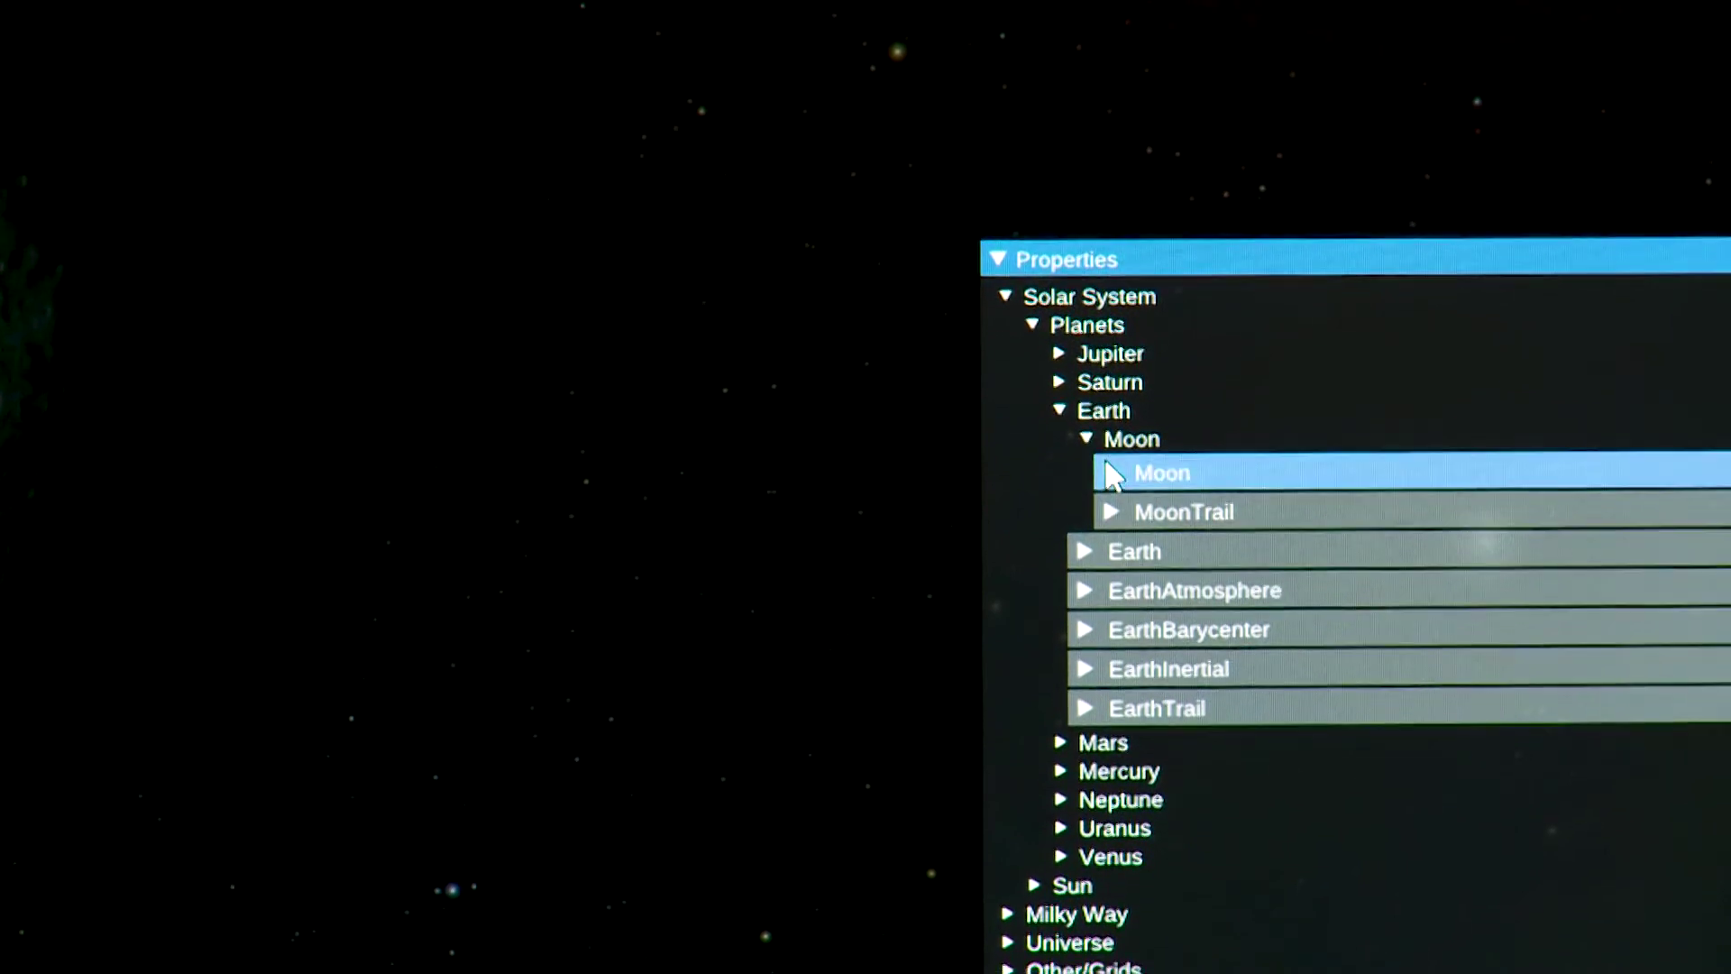
{"action": "left_click", "coordinate": [1109, 492]}
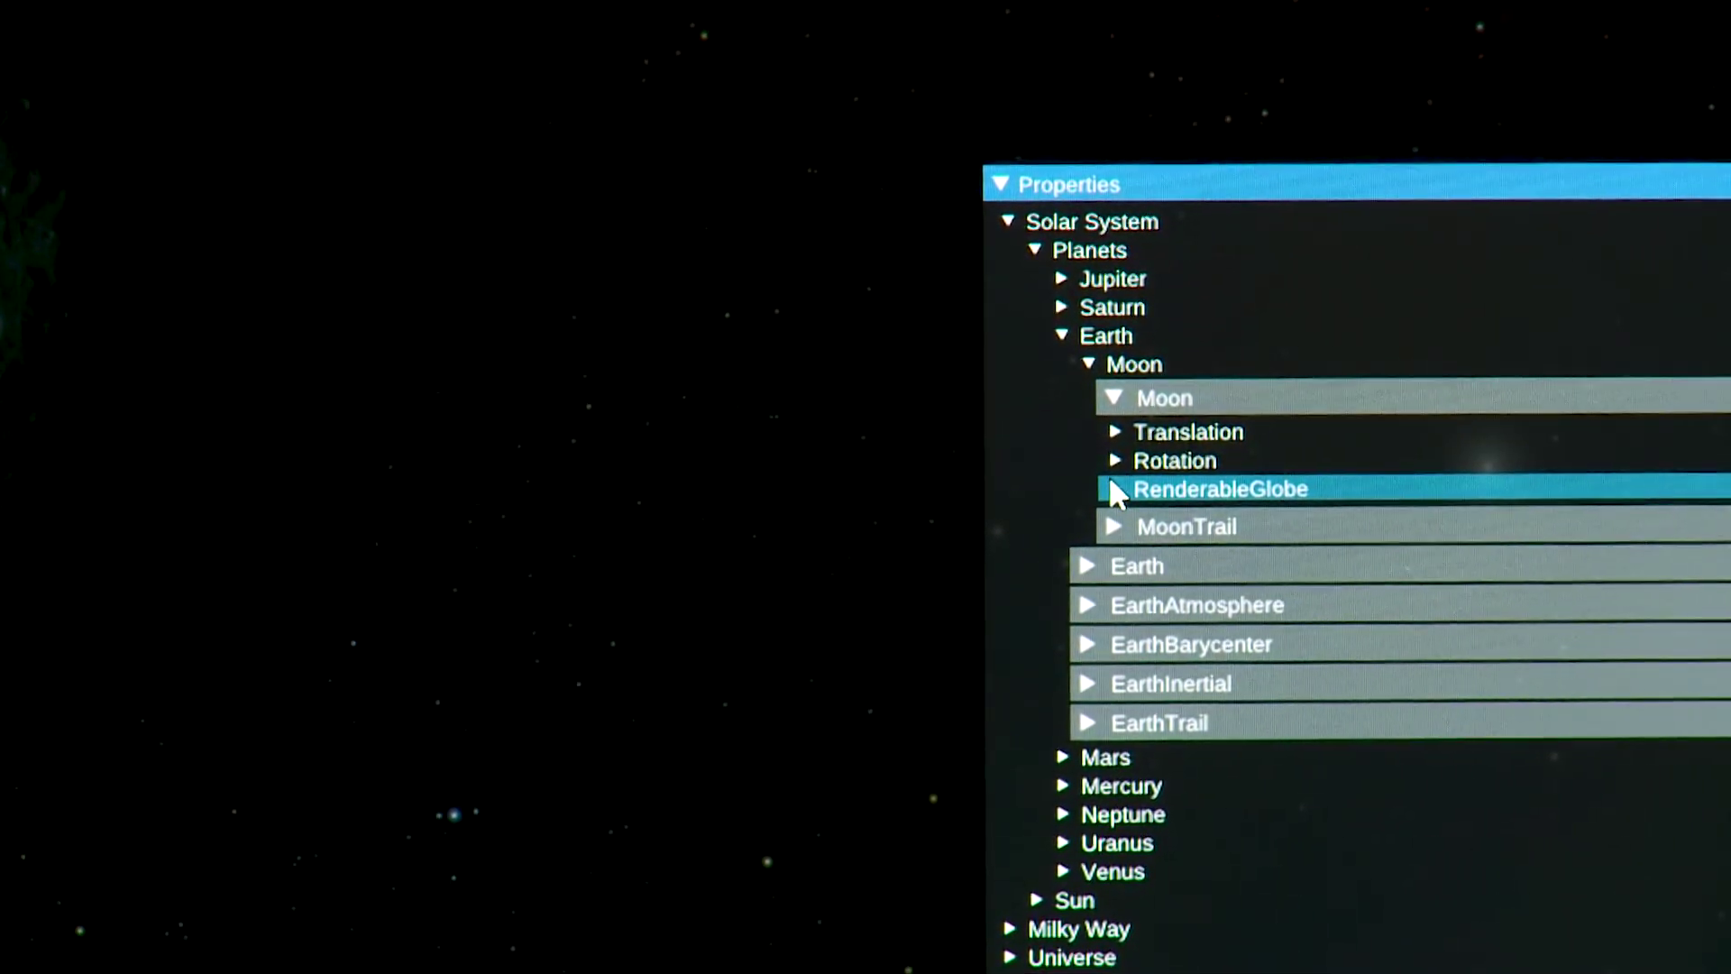
{"action": "left_click", "coordinate": [1111, 484]}
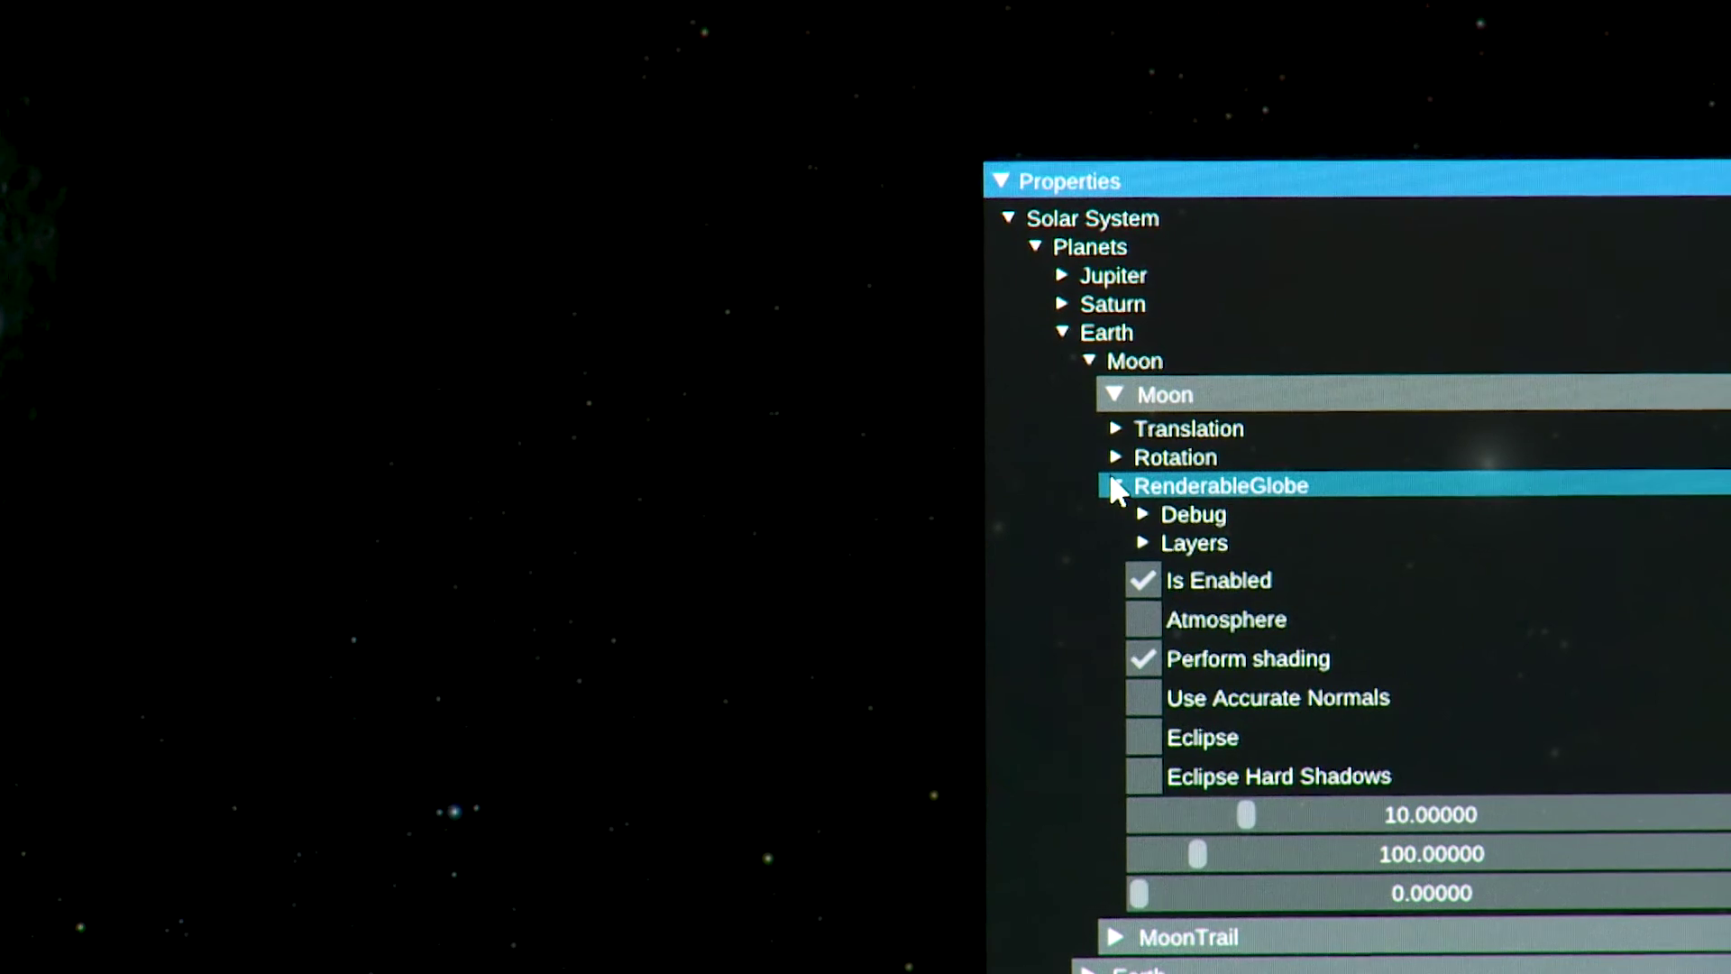
{"action": "left_click", "coordinate": [1136, 523]}
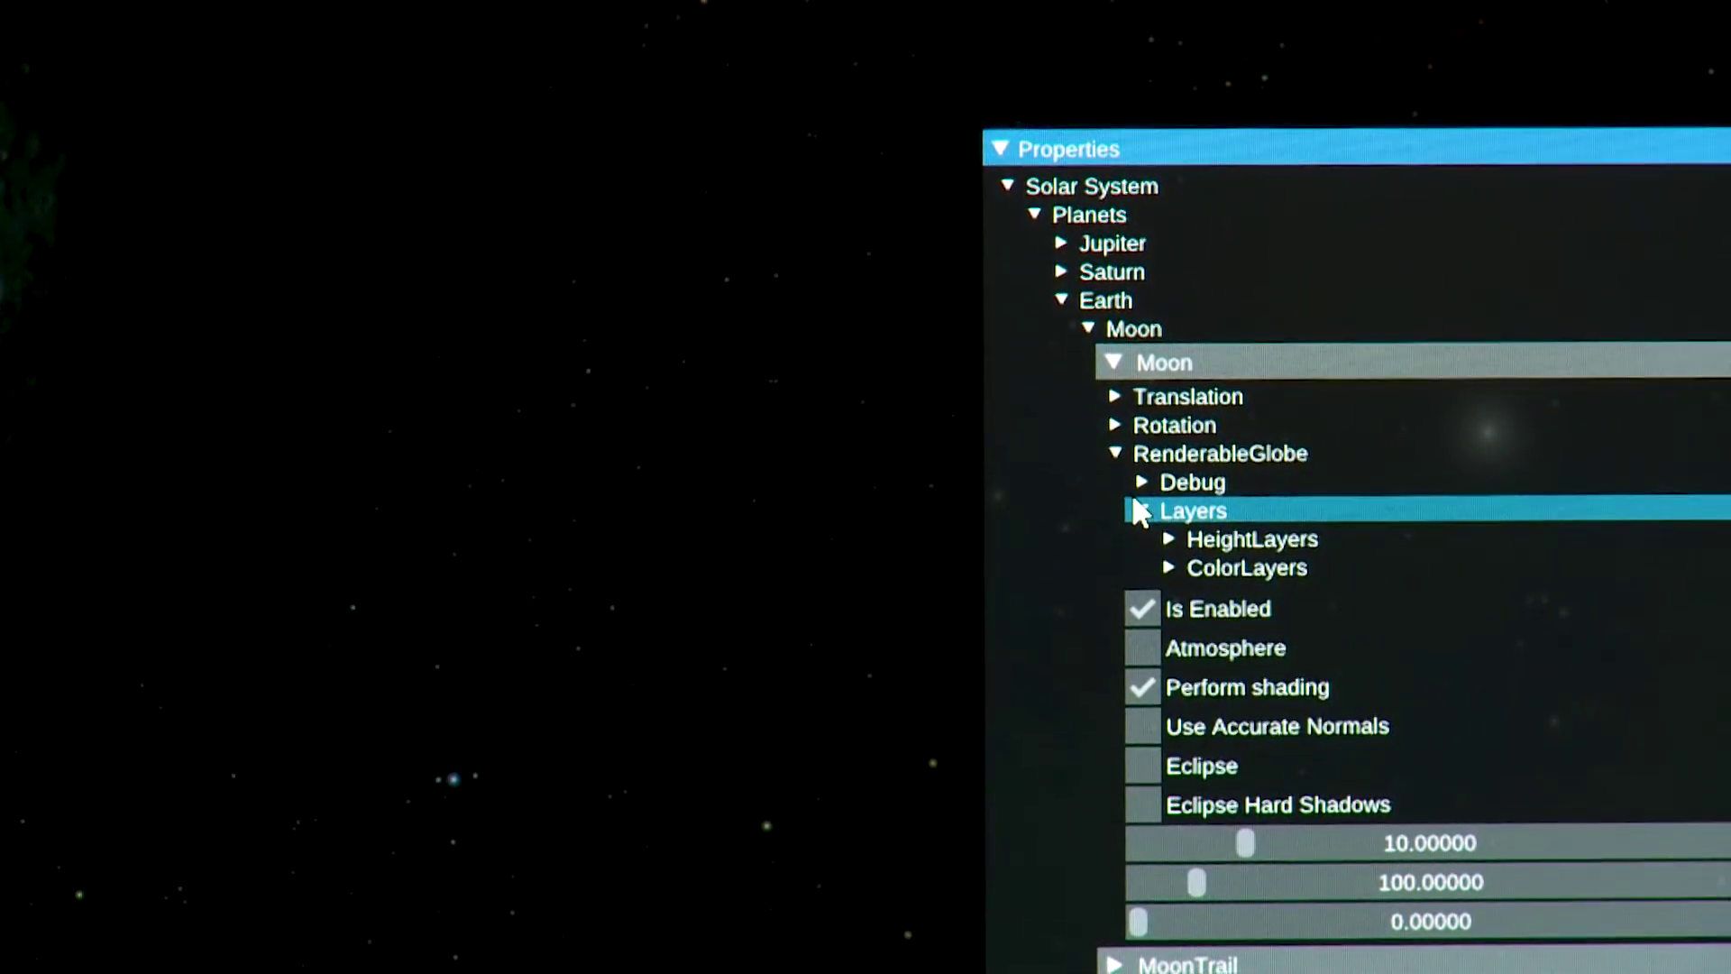
{"action": "left_click", "coordinate": [1172, 557]}
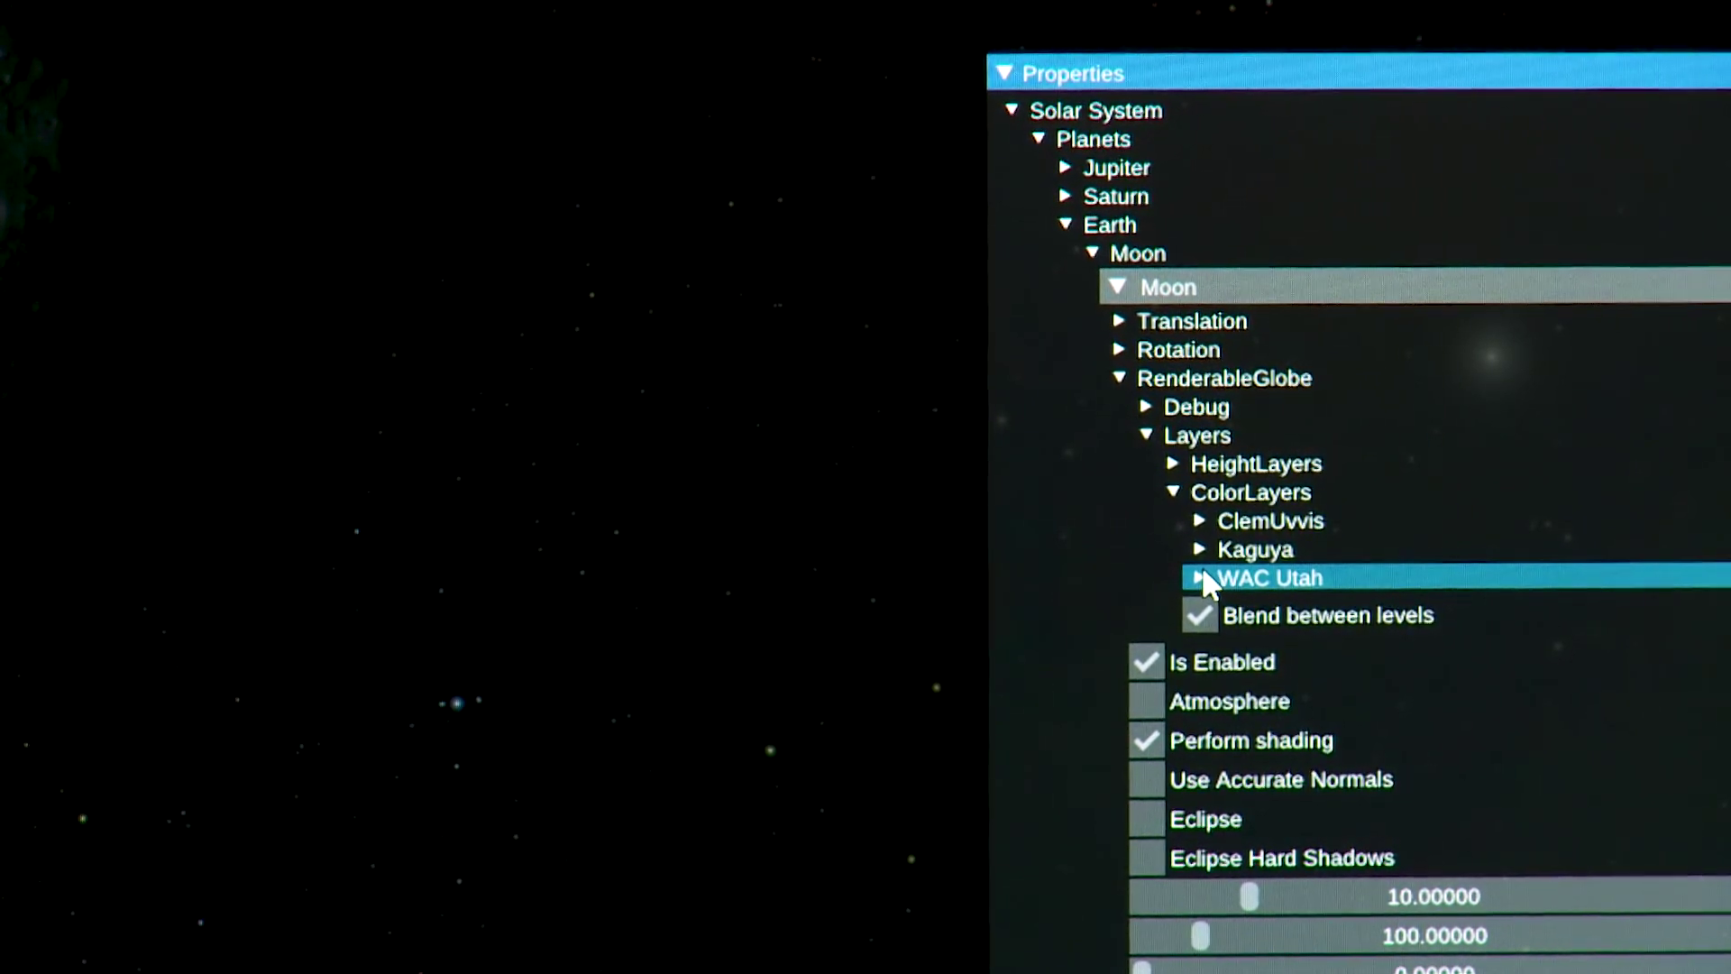
{"action": "left_click", "coordinate": [1201, 576]}
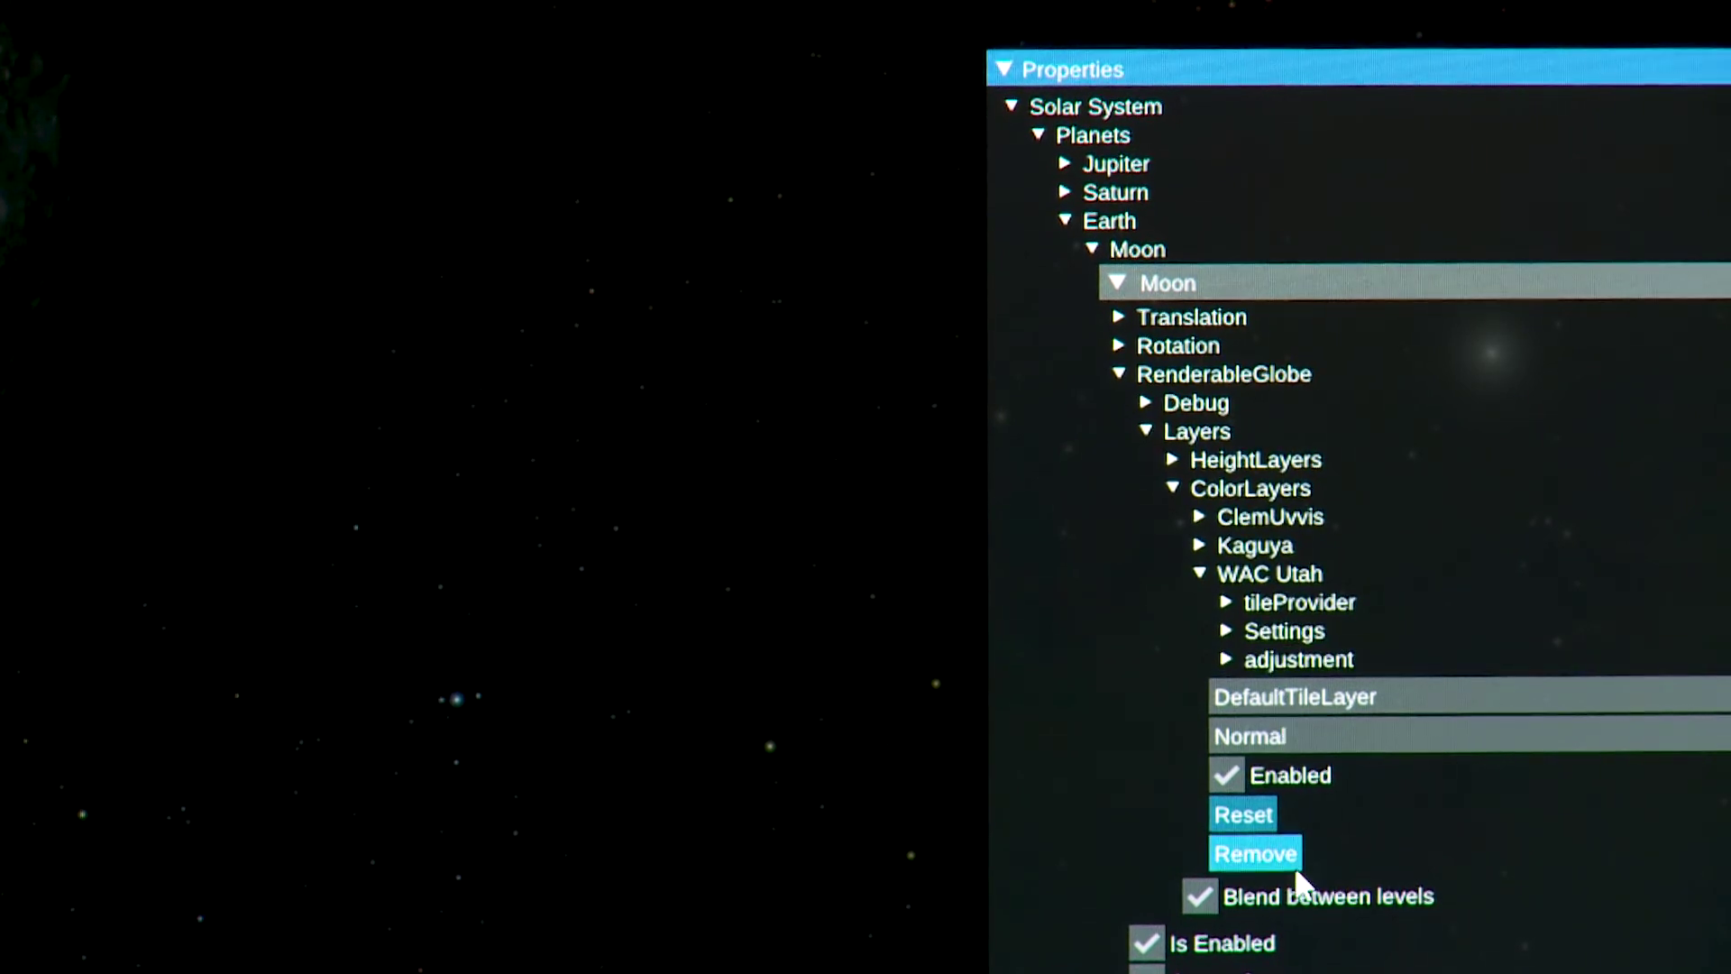
{"action": "mouse_move", "coordinate": [1234, 764]}
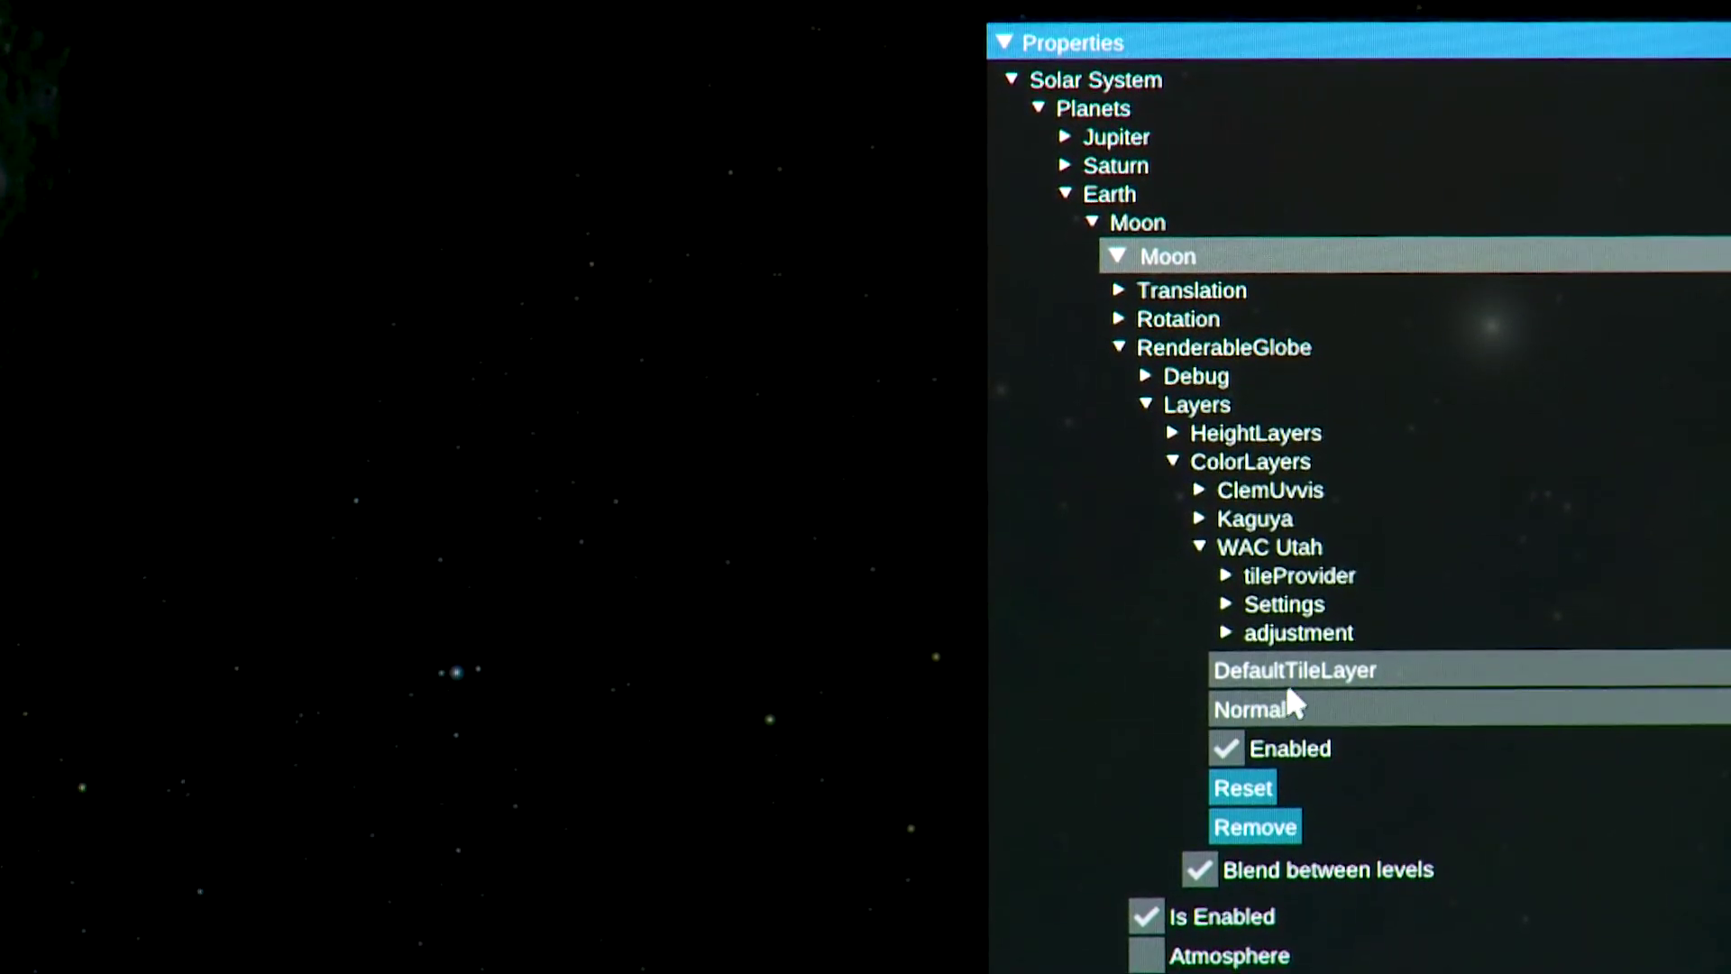
Brighten the WAC Utah layer by setting its gamma to 0.66869 and its multiplier to 1.39818
{"action": "left_click", "coordinate": [1233, 593]}
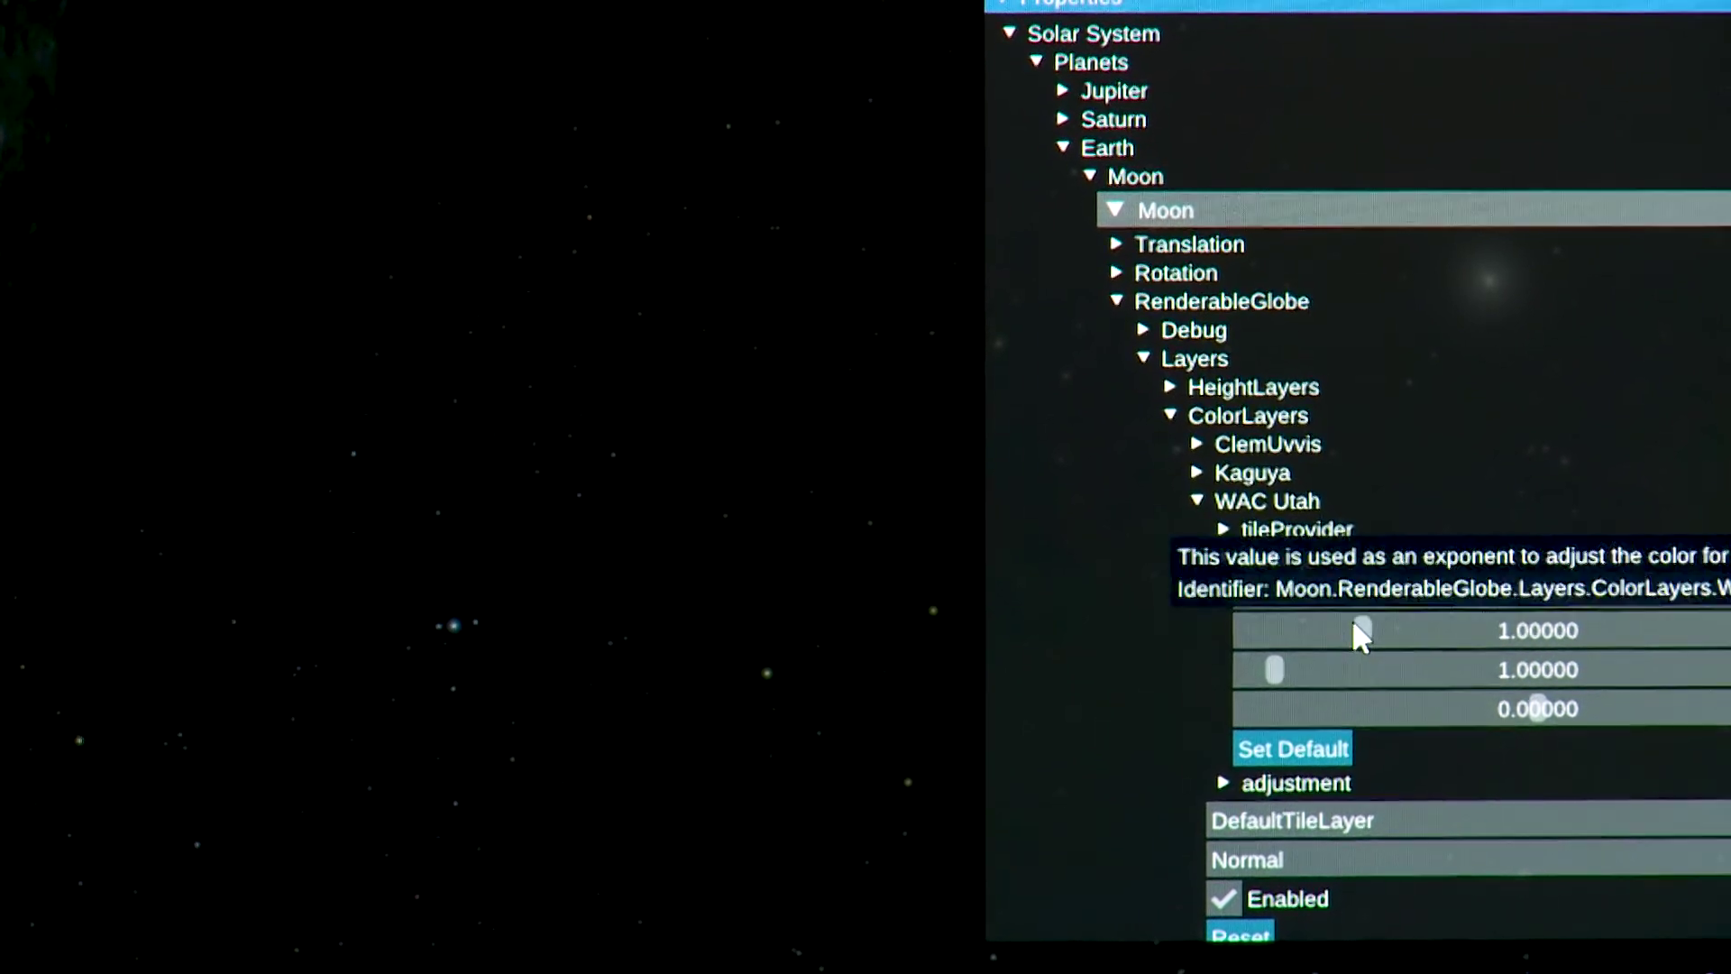
{"action": "left_click_drag", "start_coordinate": [1358, 628], "coordinate": [1297, 606]}
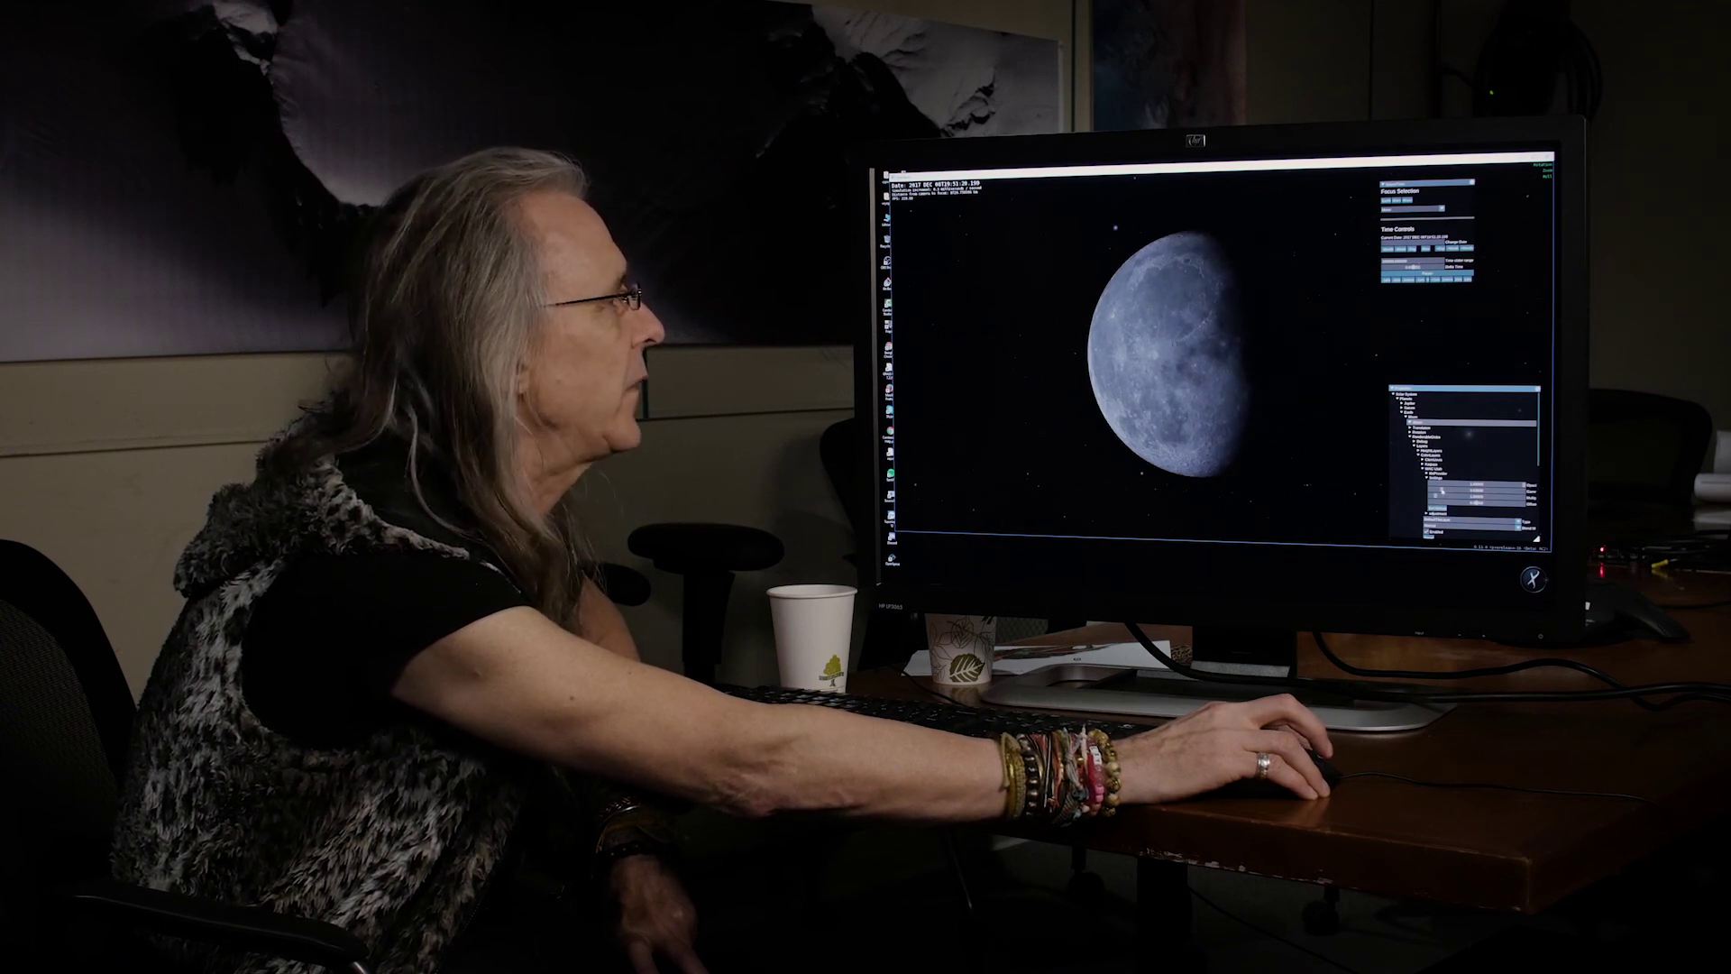
{"action": "left_click_drag", "start_coordinate": [1441, 489], "coordinate": [1442, 489]}
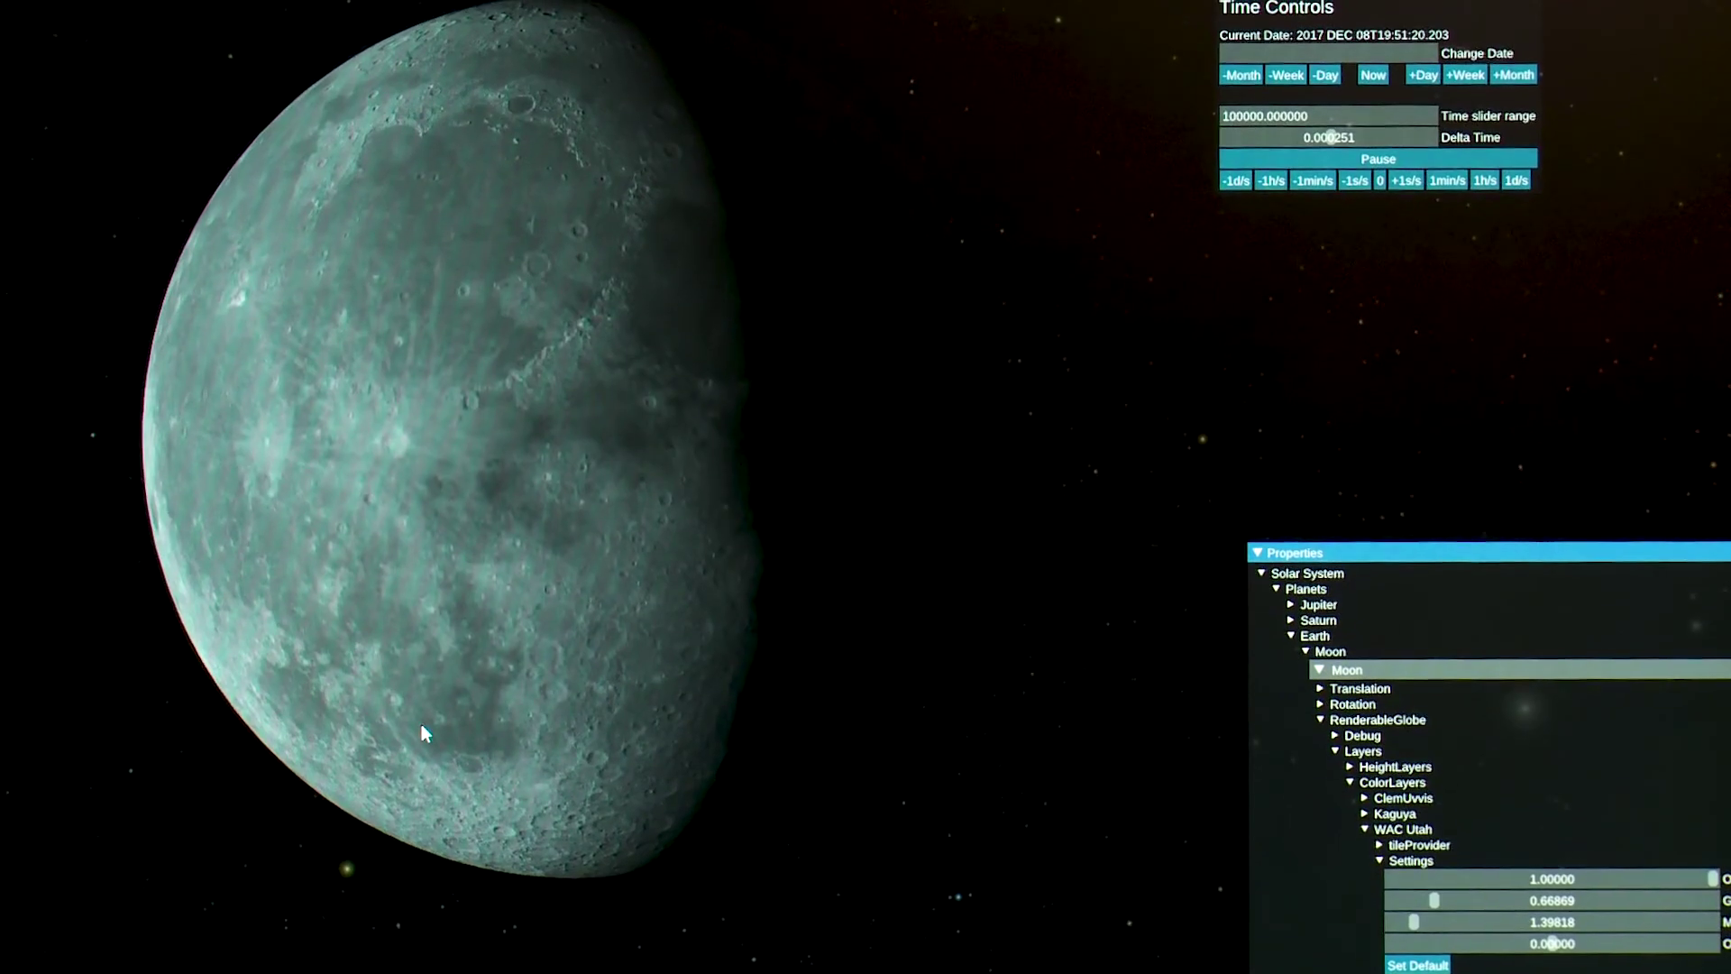
Orbit the Moon to the dark-floored ringed basin and move the camera closer to it
{"action": "left_click_drag", "start_coordinate": [452, 706], "coordinate": [782, 642]}
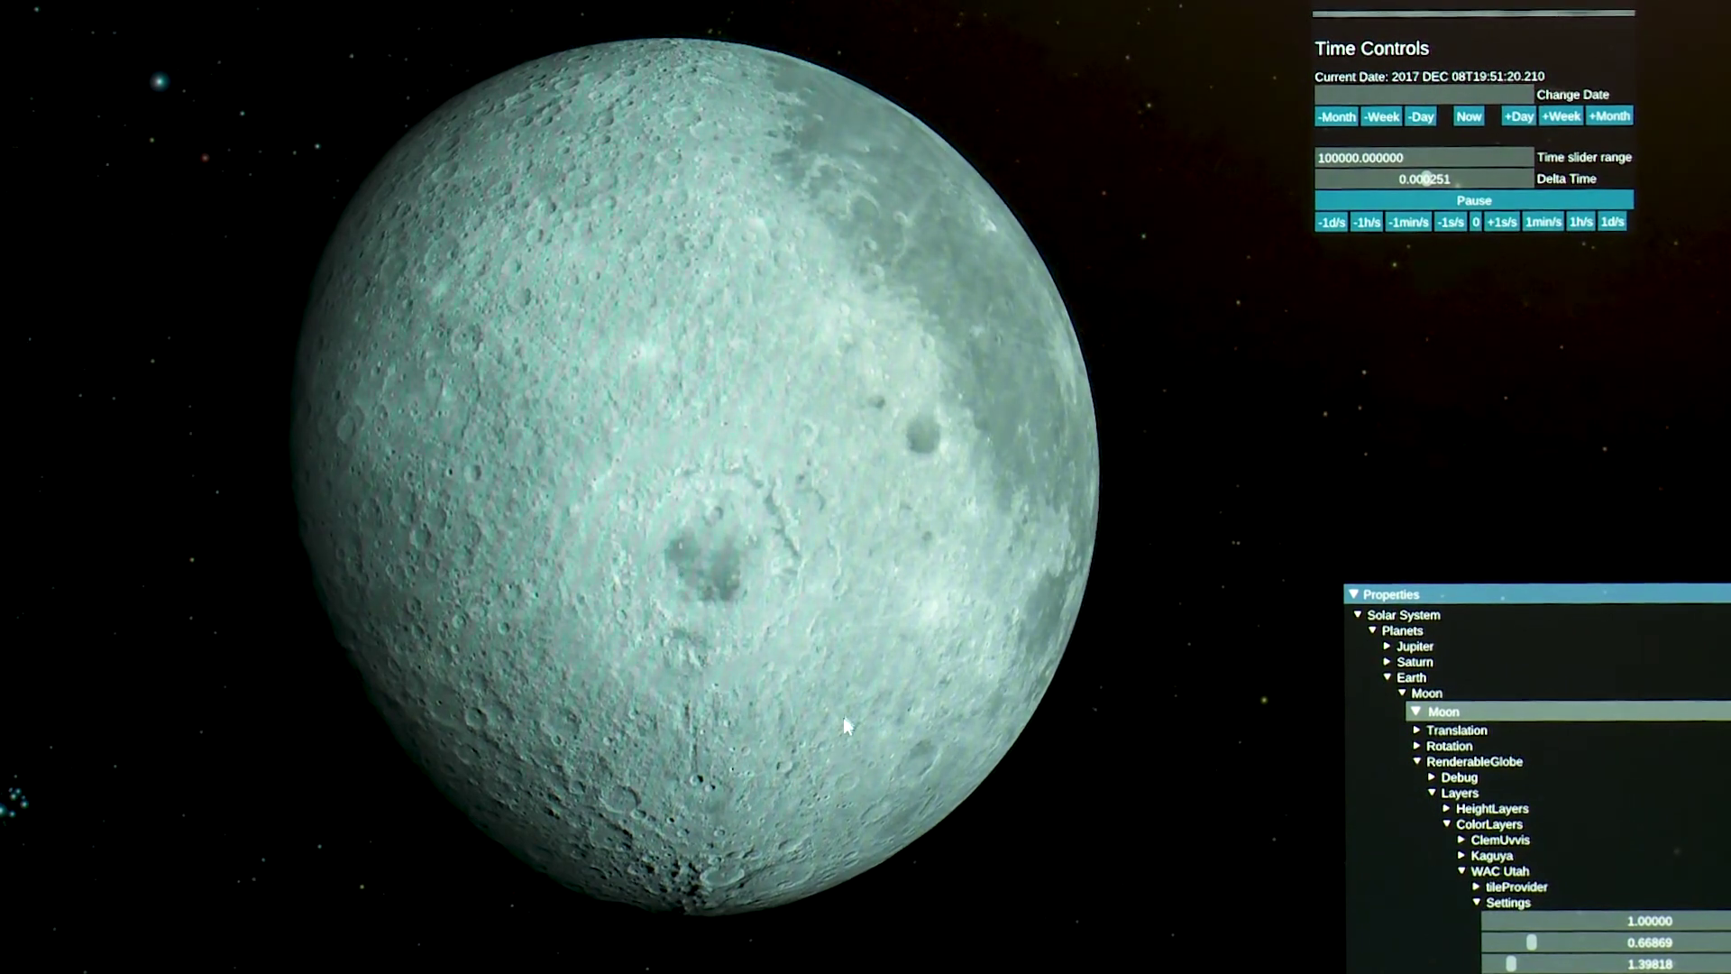
{"action": "scroll", "coordinate": [846, 608], "scroll_direction": "up", "scroll_amount": 5}
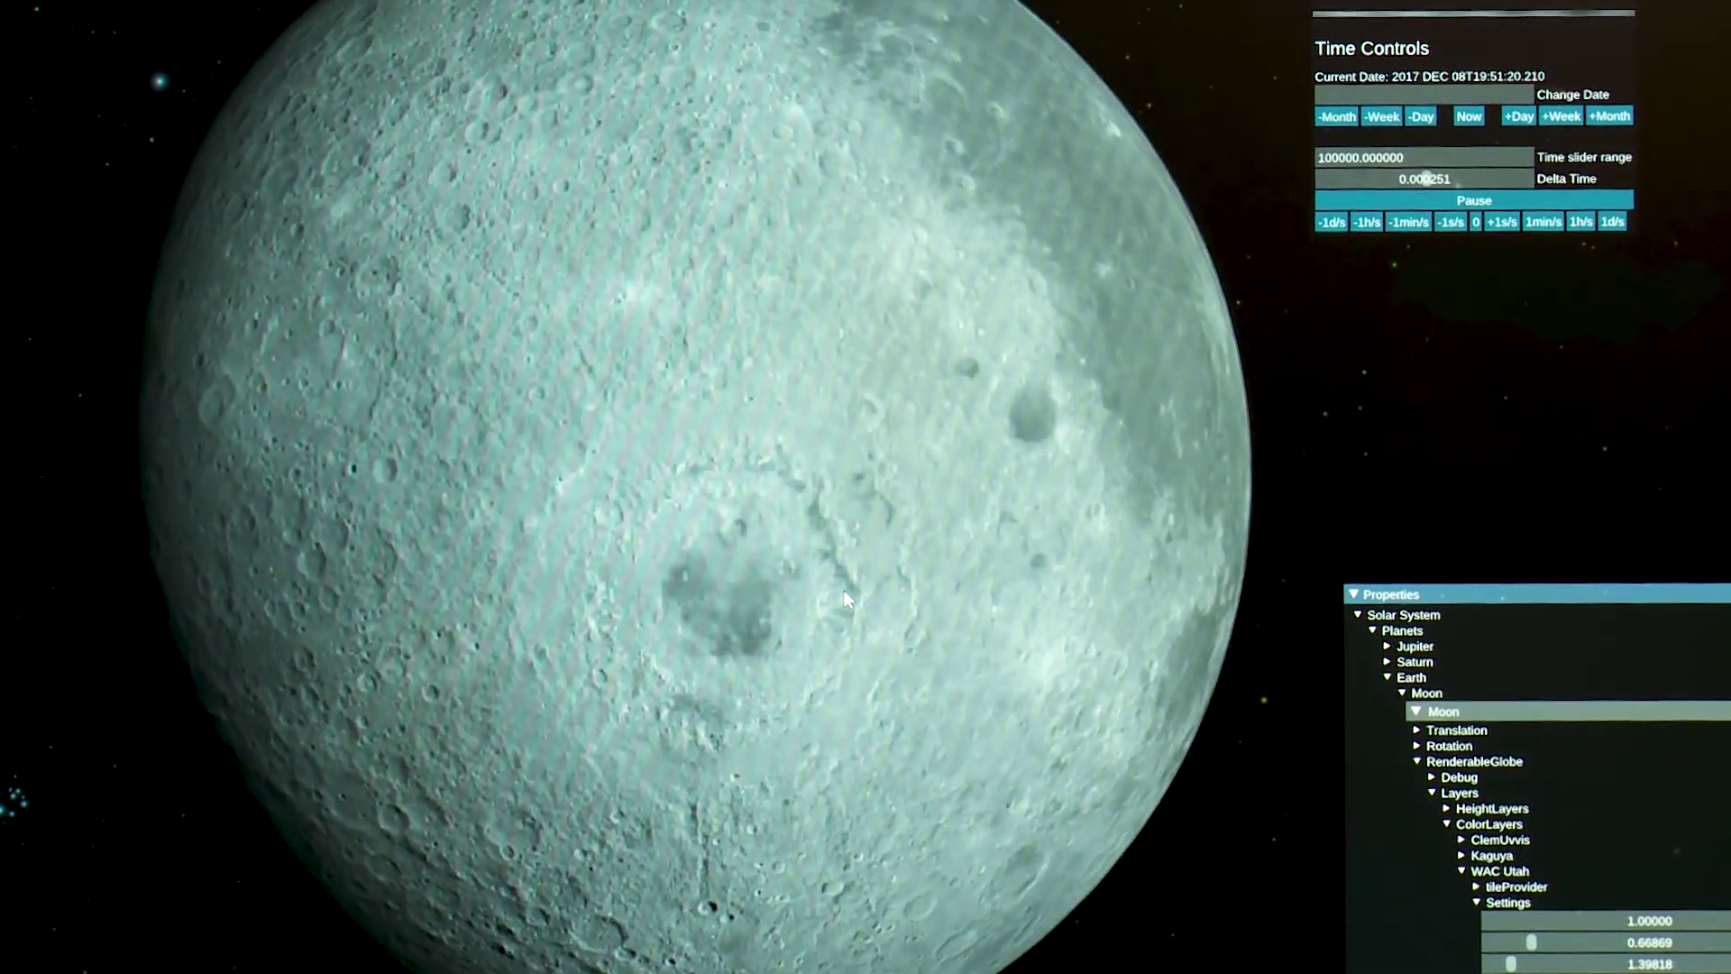
{"action": "scroll", "coordinate": [847, 603], "scroll_direction": "up", "scroll_amount": 5}
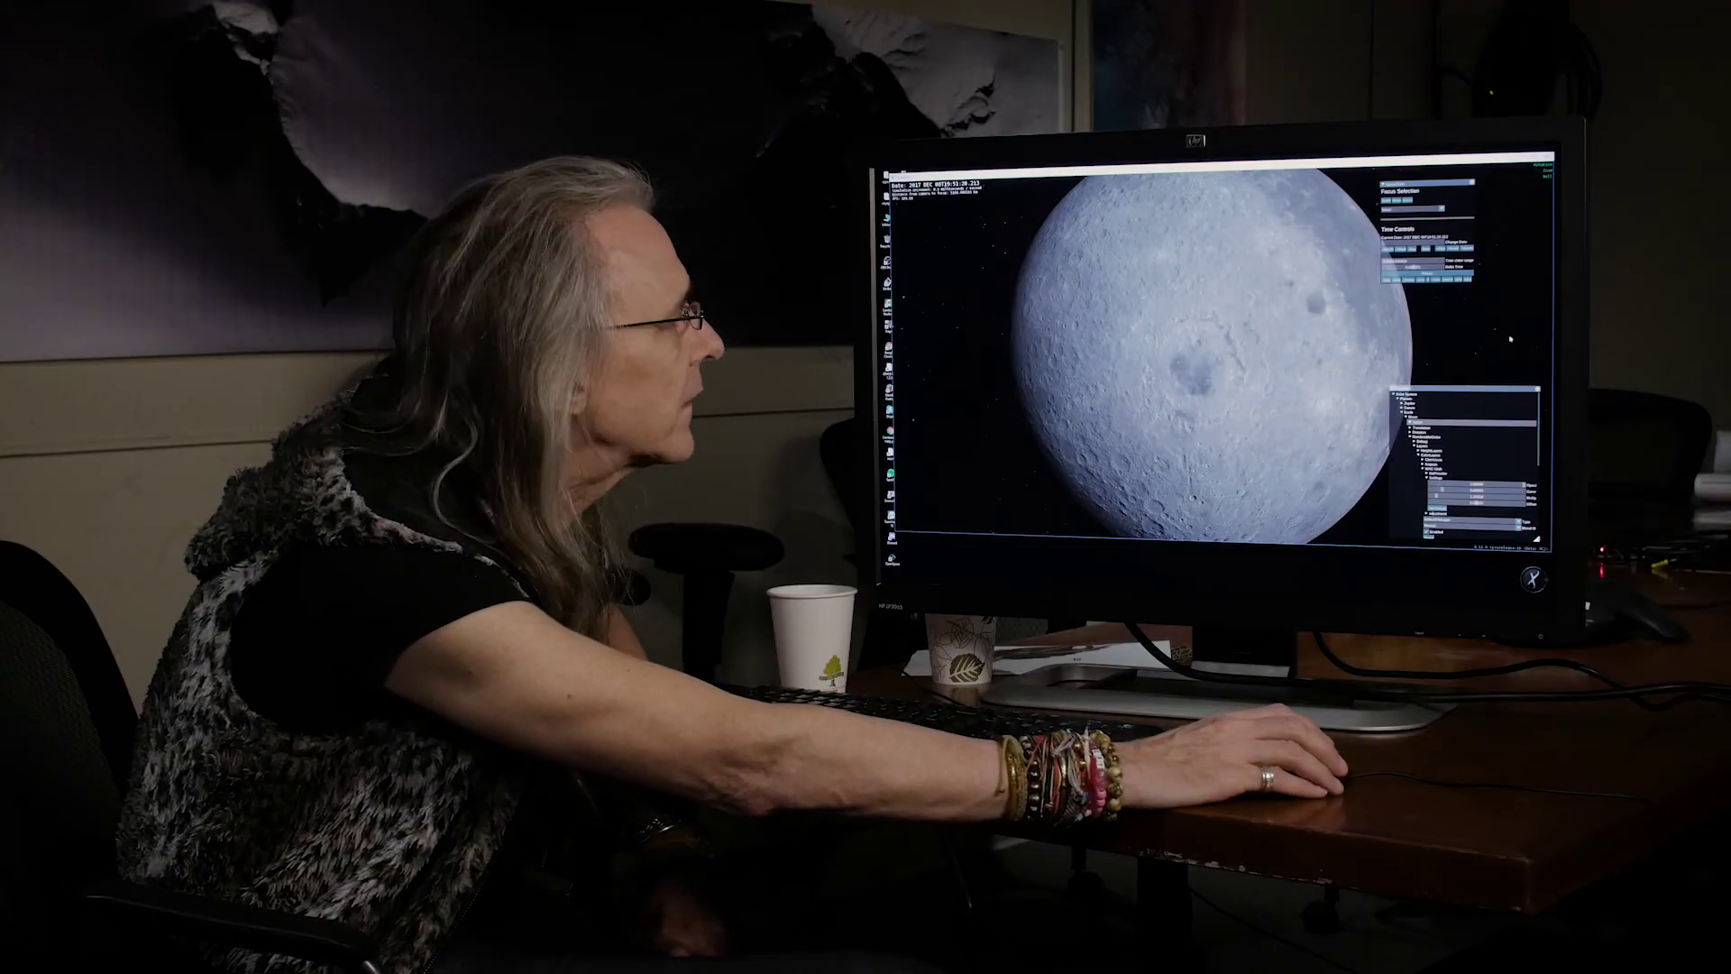
Move the Properties window up and raise the Moon globe's level of detail scale factor to 43.74468
{"action": "left_click_drag", "start_coordinate": [1434, 398], "coordinate": [1411, 327]}
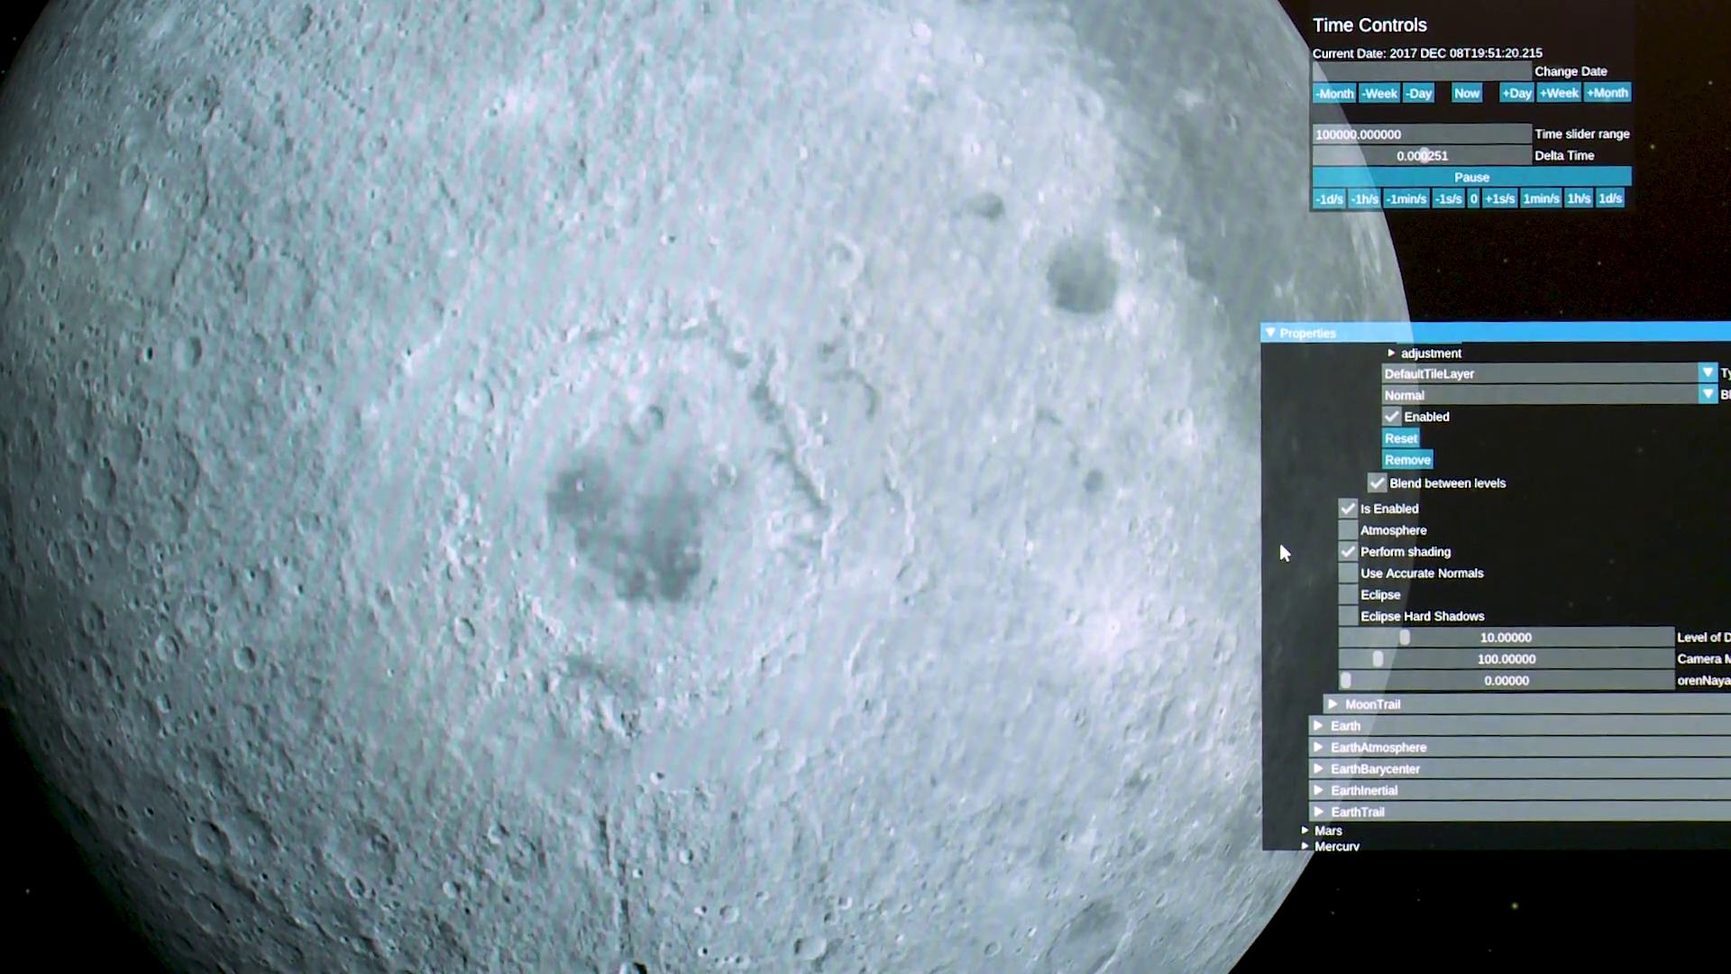
{"action": "scroll", "coordinate": [1451, 609], "scroll_direction": "up", "scroll_amount": 8}
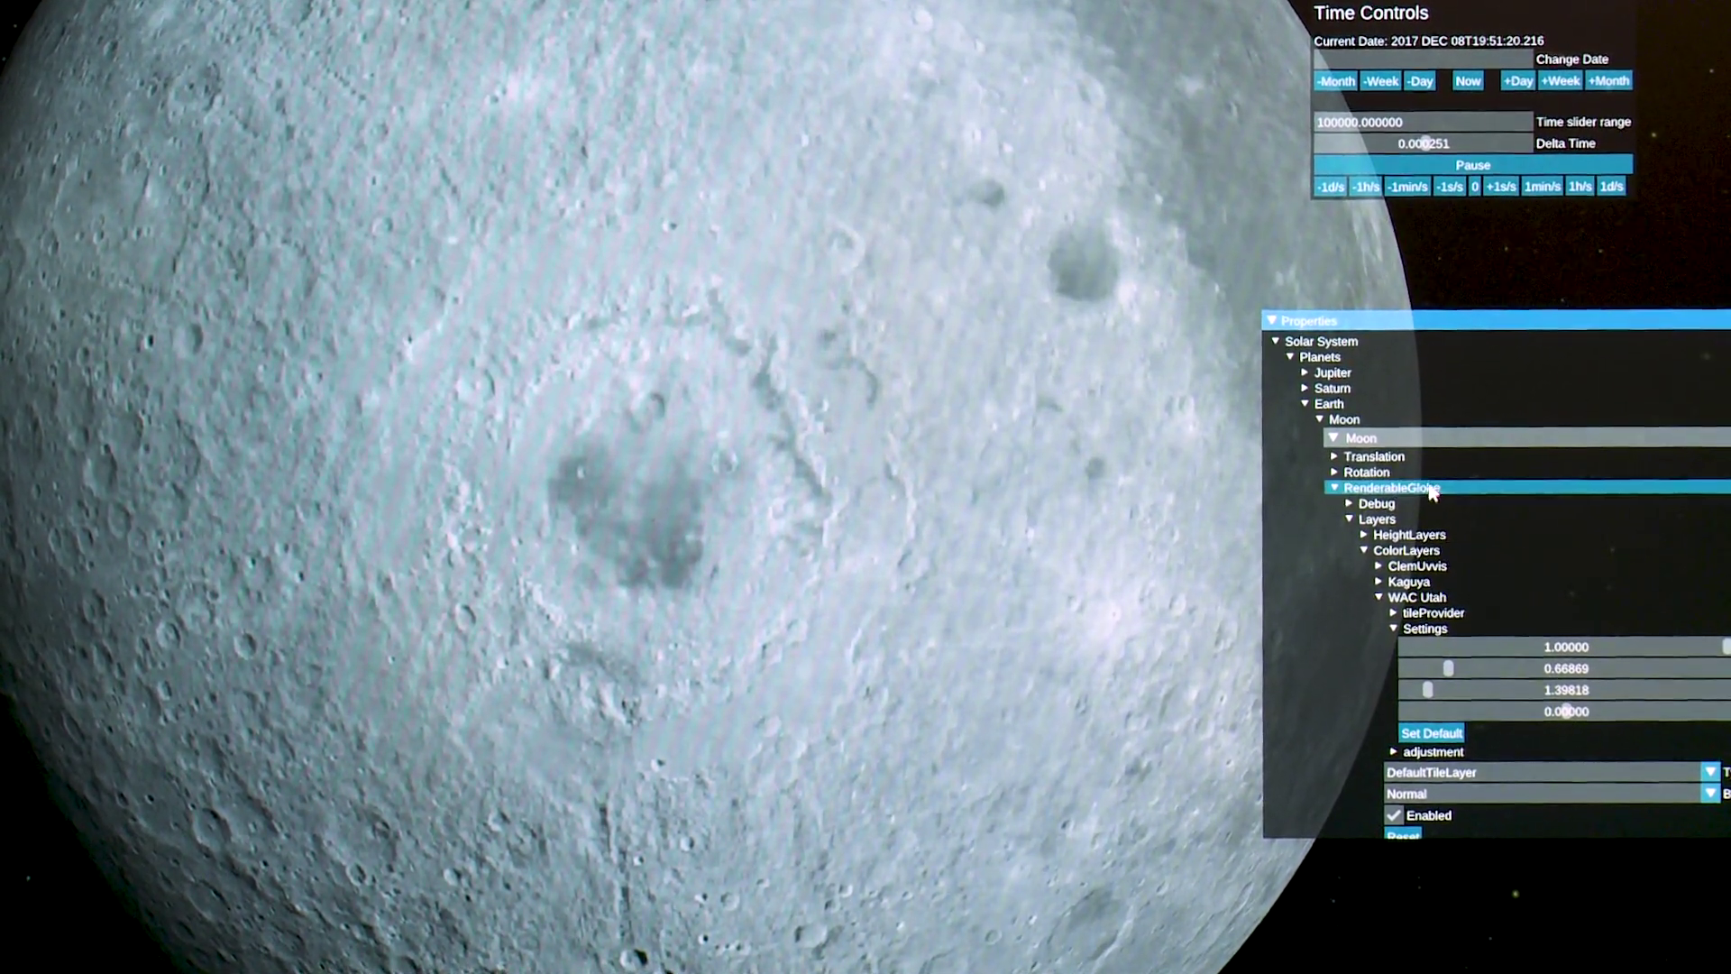
{"action": "scroll", "coordinate": [1429, 514], "scroll_direction": "down", "scroll_amount": 6}
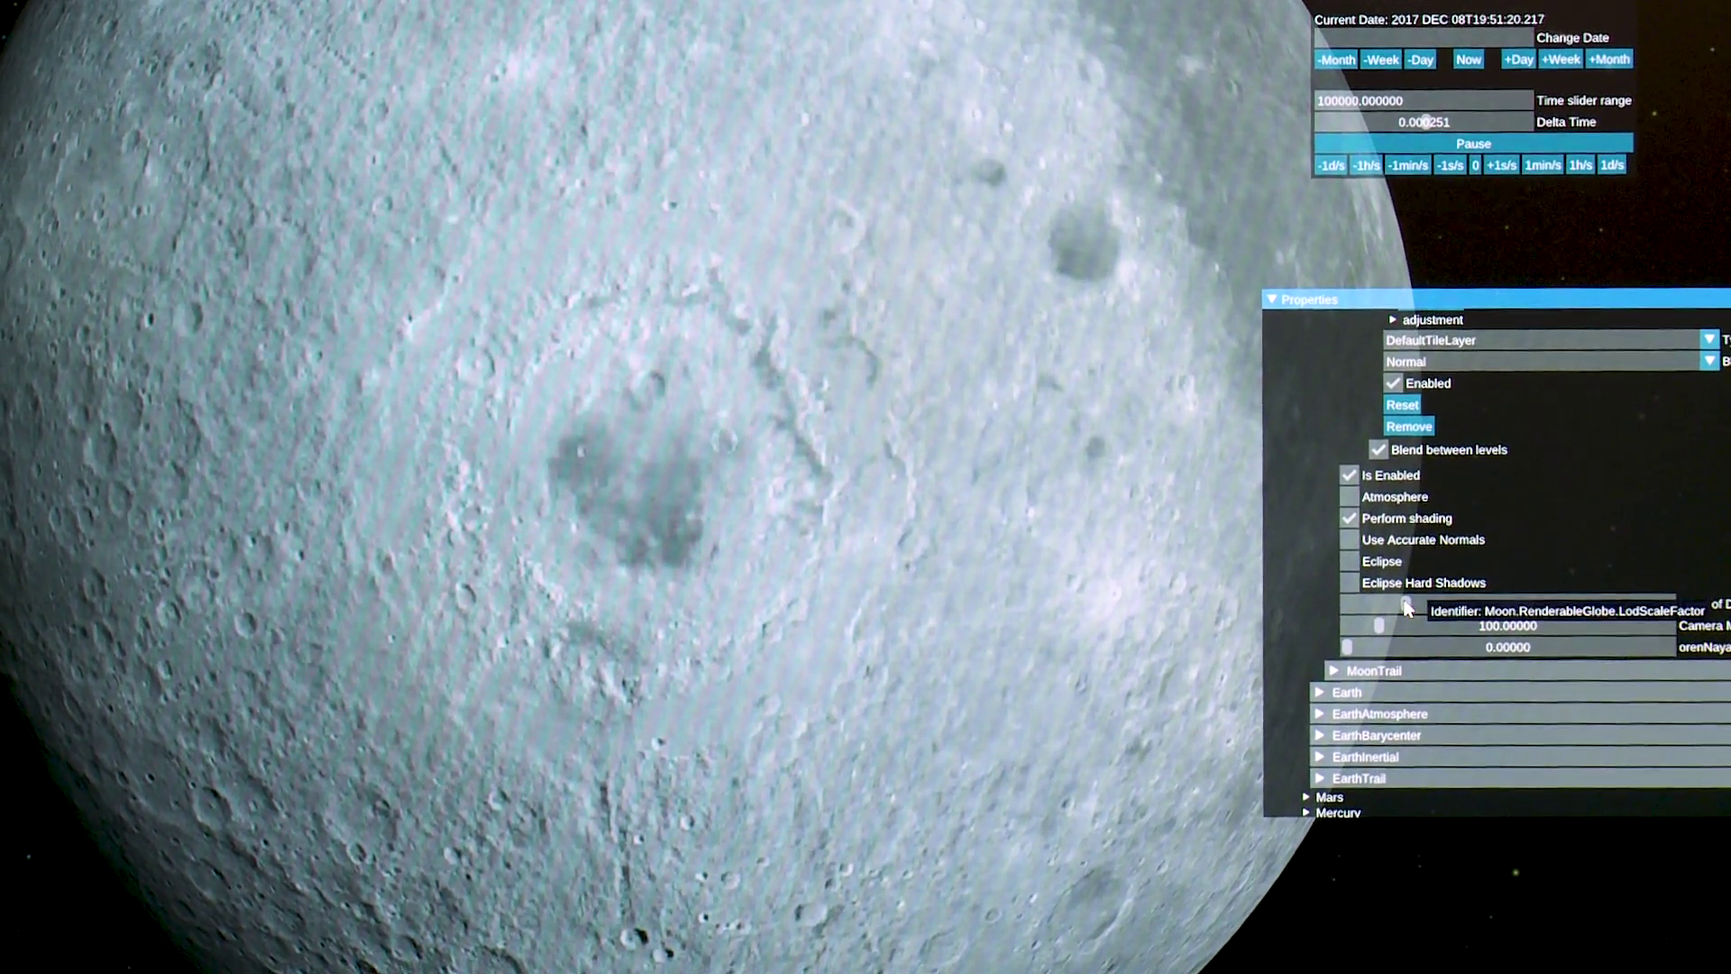
{"action": "left_click_drag", "start_coordinate": [1405, 605], "coordinate": [1617, 605]}
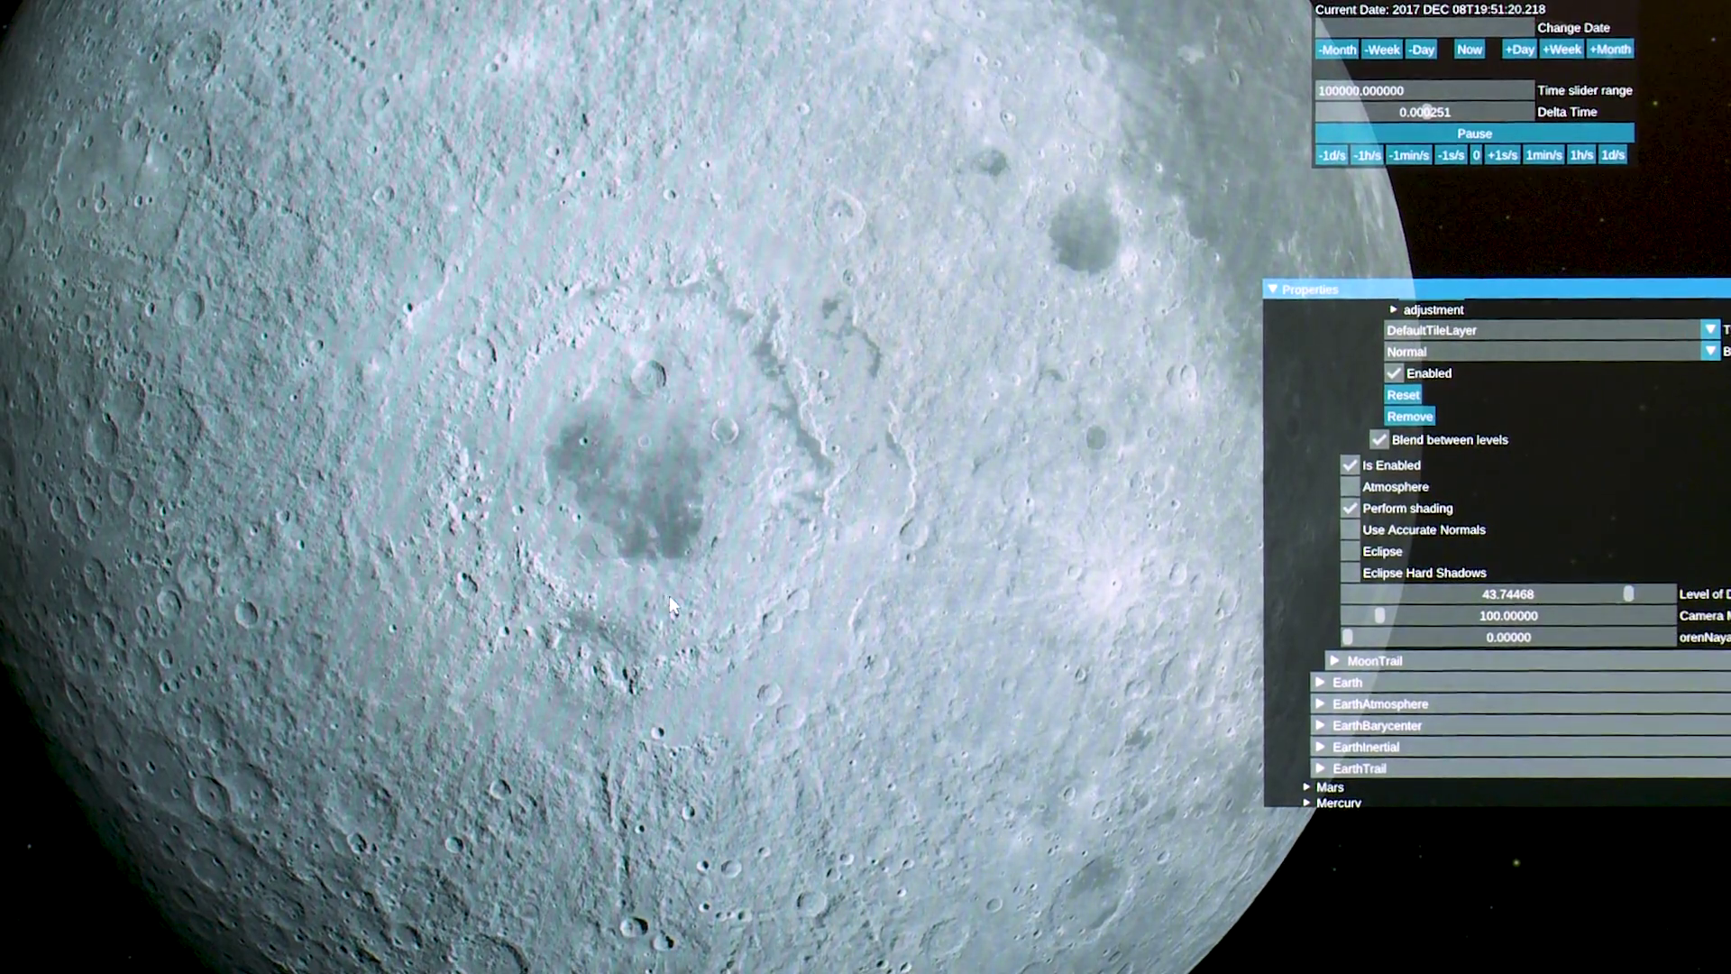
Move in close to the ringed basin and orbit low over the Moon until Earth appears beyond the limb
{"action": "right_click_drag", "start_coordinate": [690, 660], "coordinate": [655, 529]}
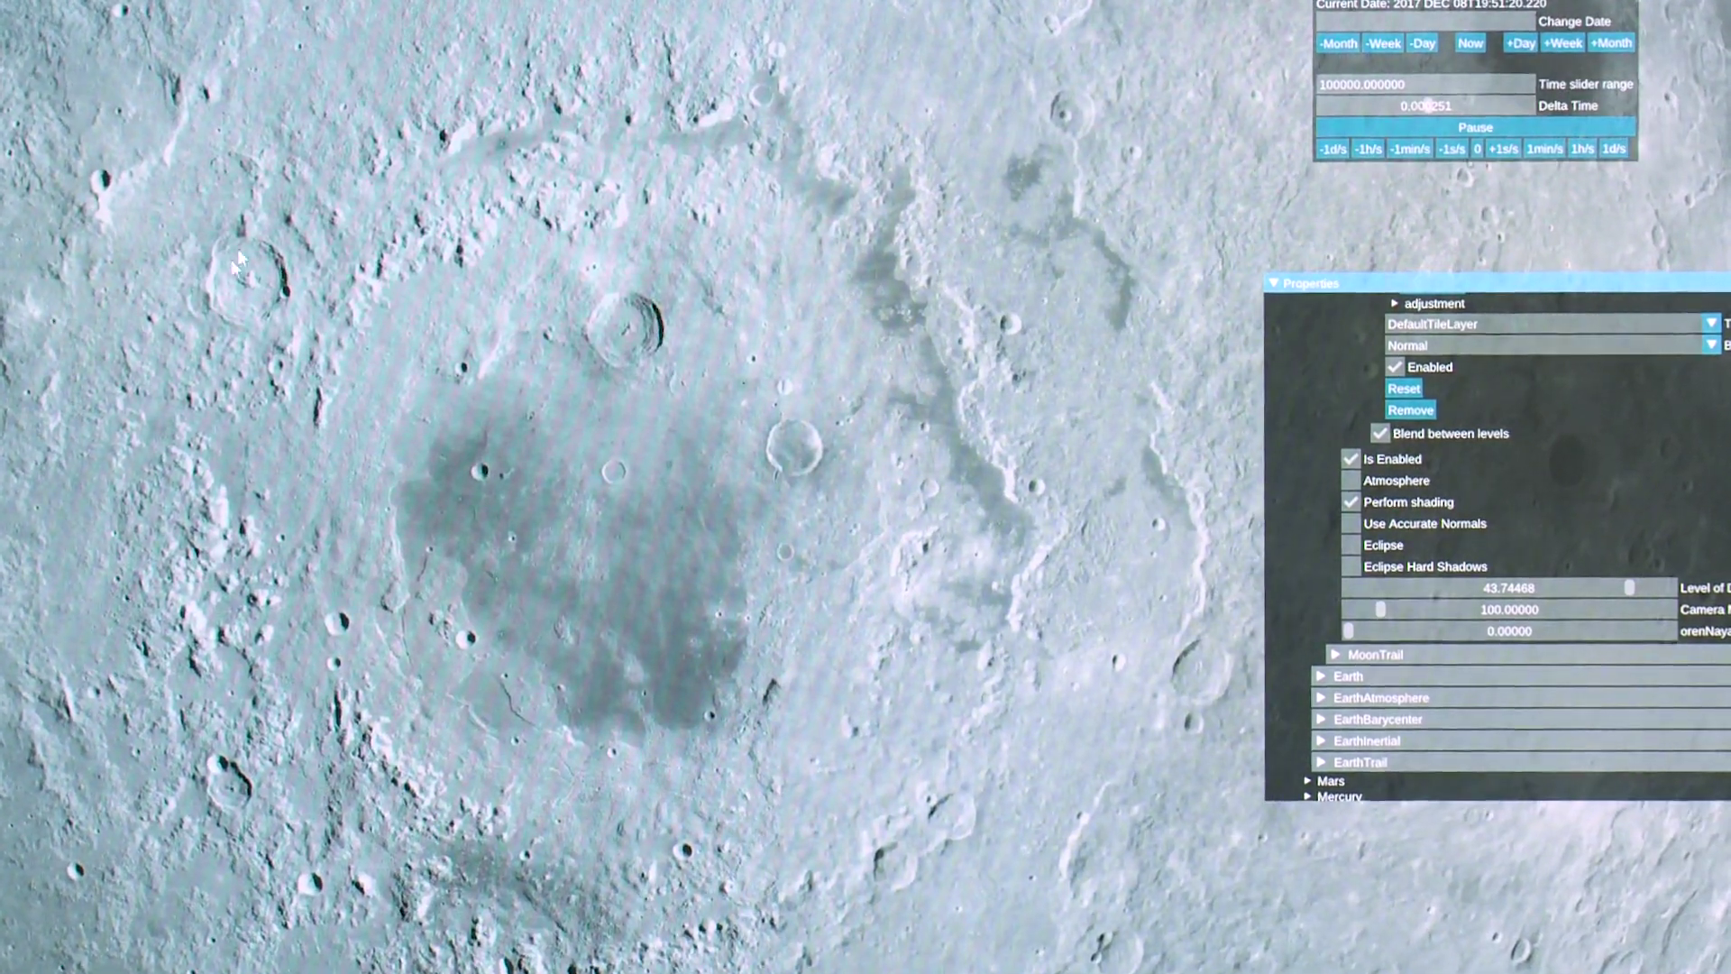
{"action": "left_click_drag", "start_coordinate": [310, 516], "coordinate": [475, 457]}
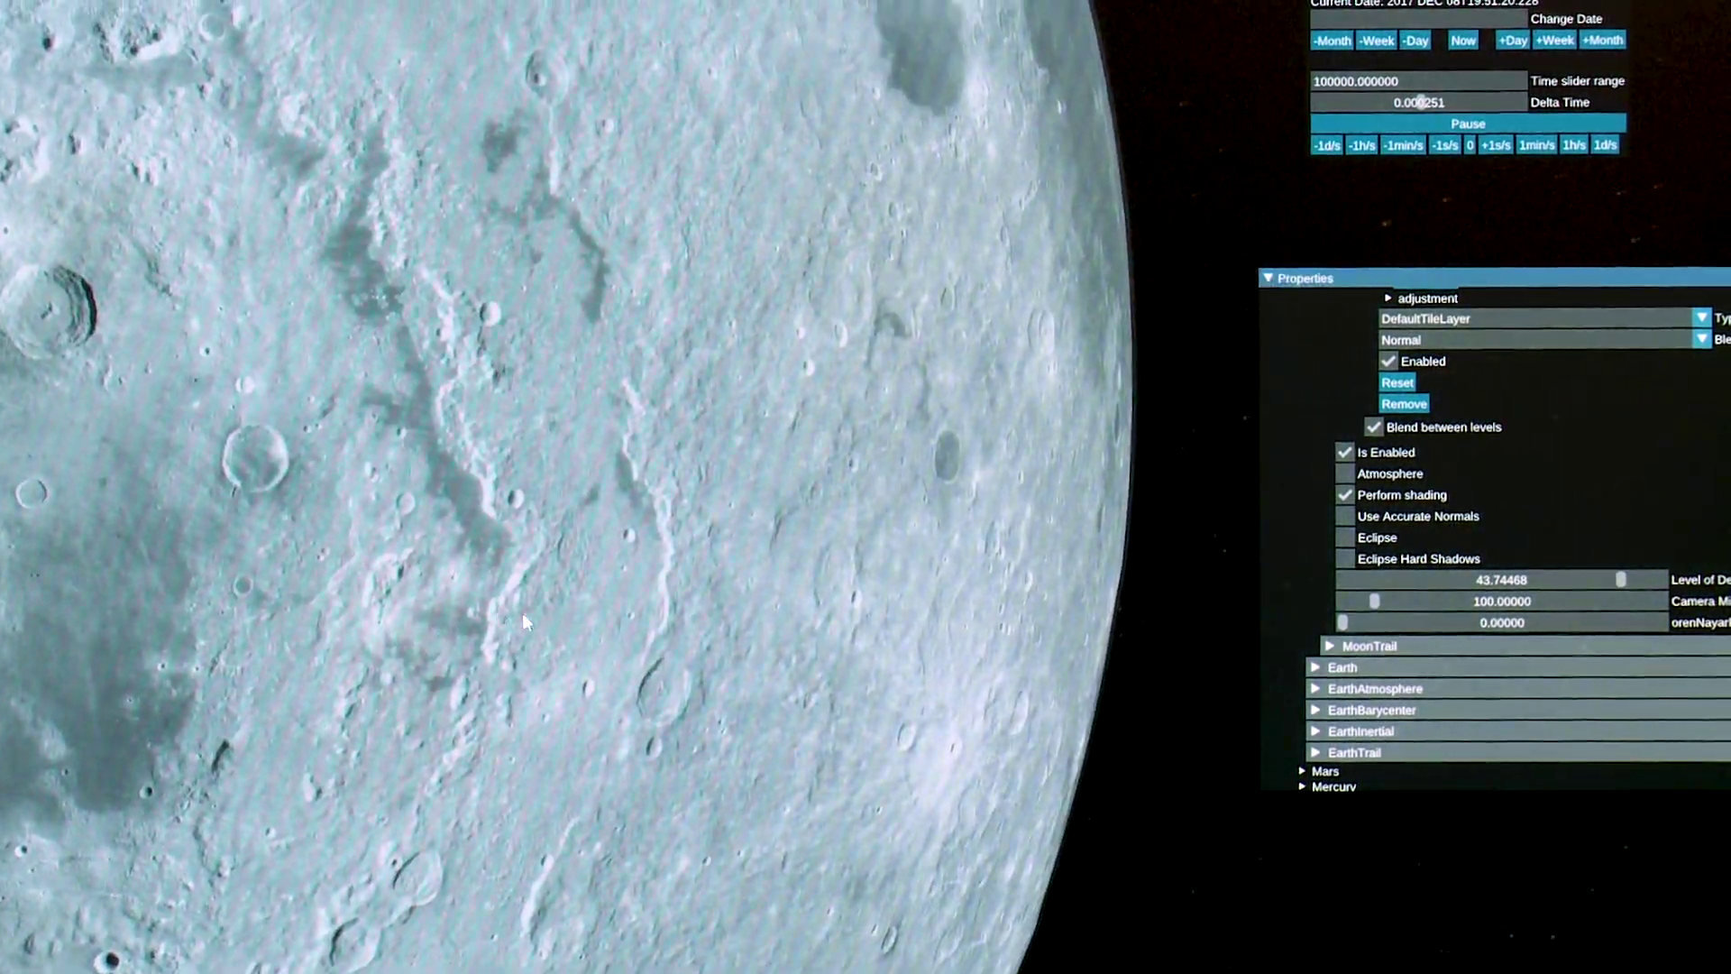
{"action": "left_click_drag", "start_coordinate": [522, 613], "coordinate": [342, 626]}
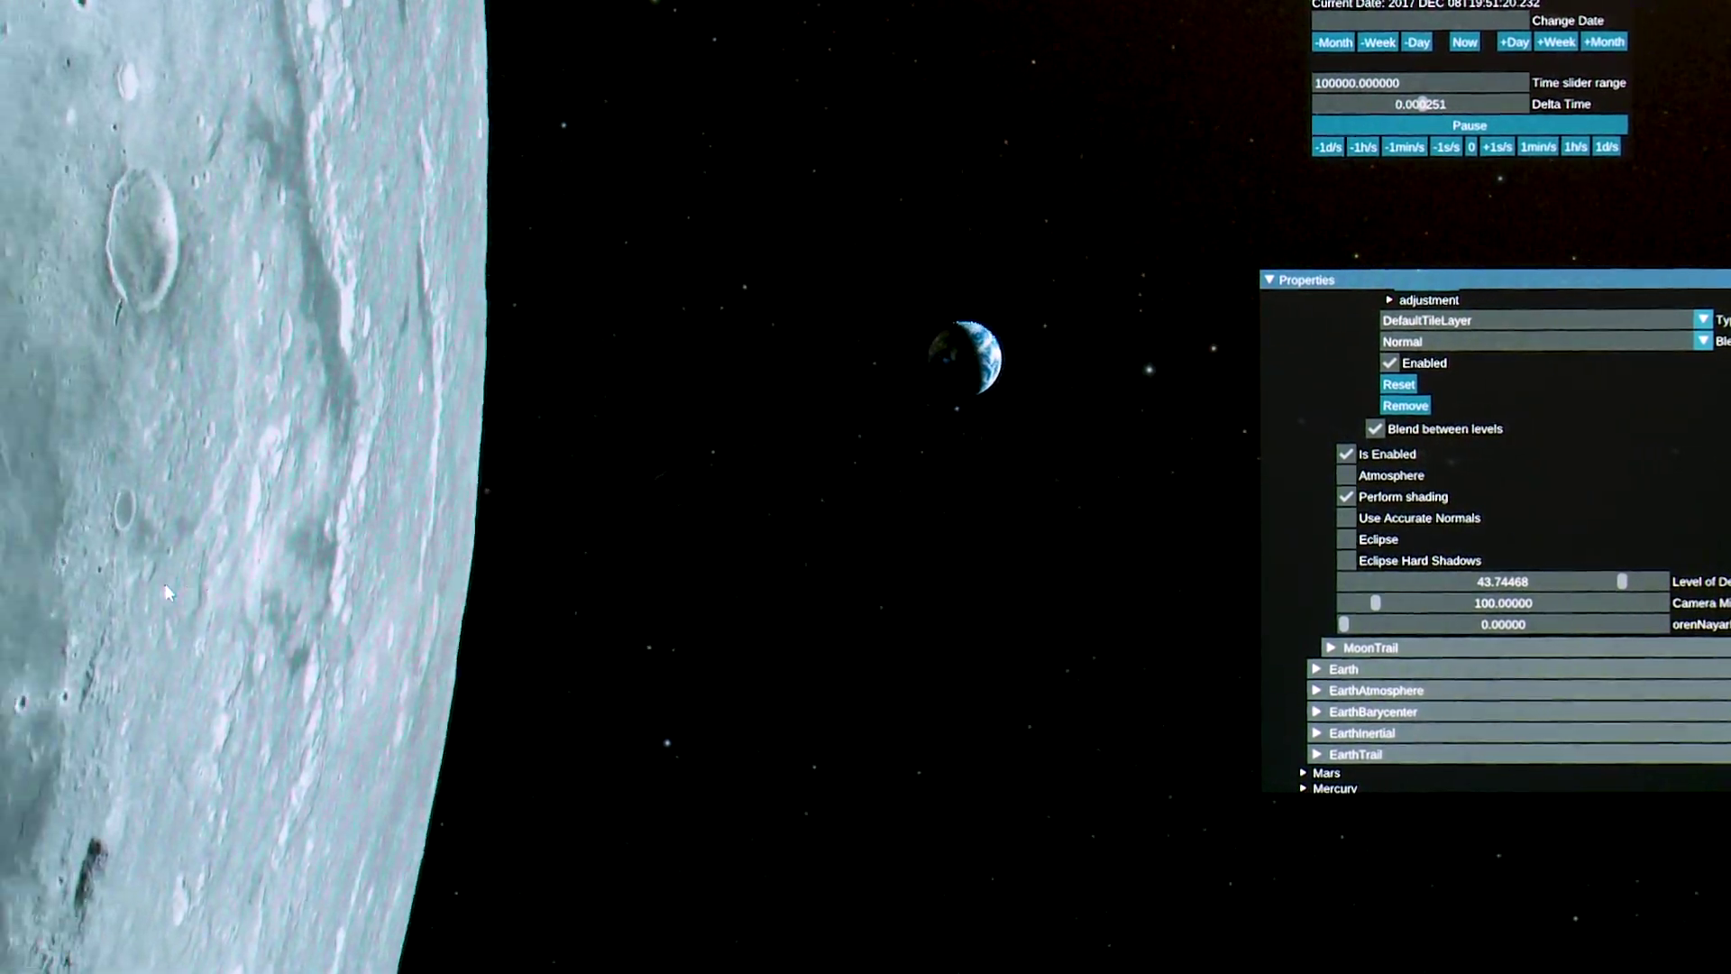
{"action": "left_click_drag", "start_coordinate": [164, 584], "coordinate": [383, 678]}
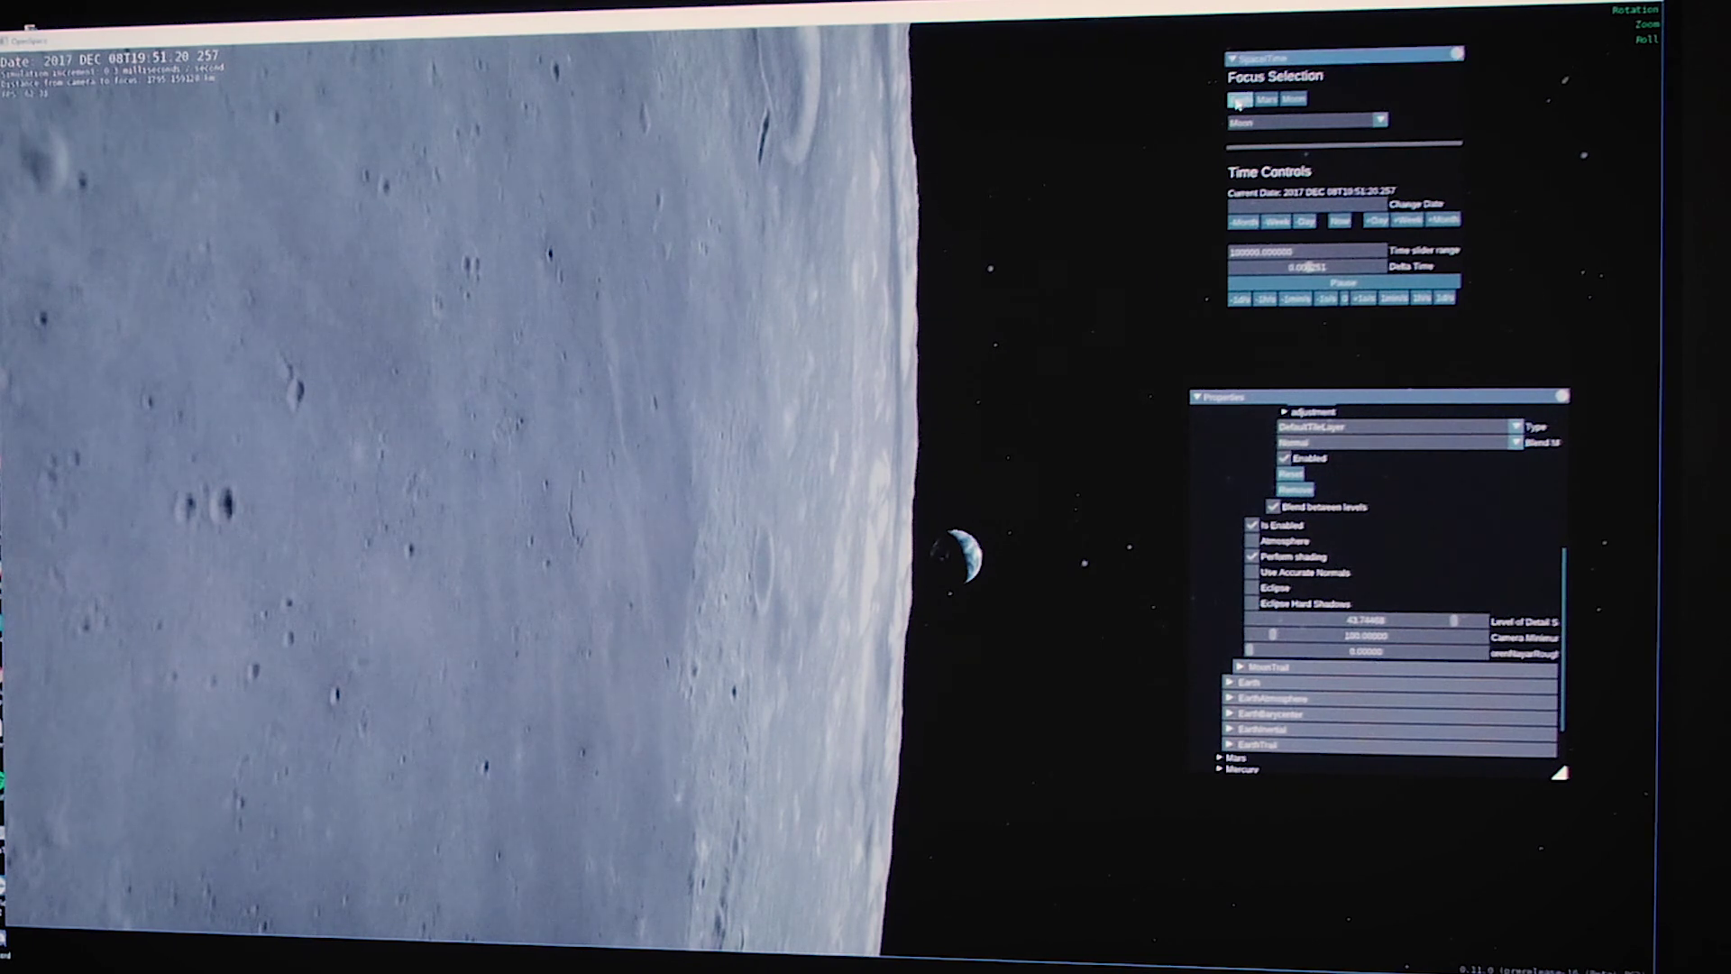
Switch the camera focus from the Moon to Earth
{"action": "left_click", "coordinate": [1237, 100]}
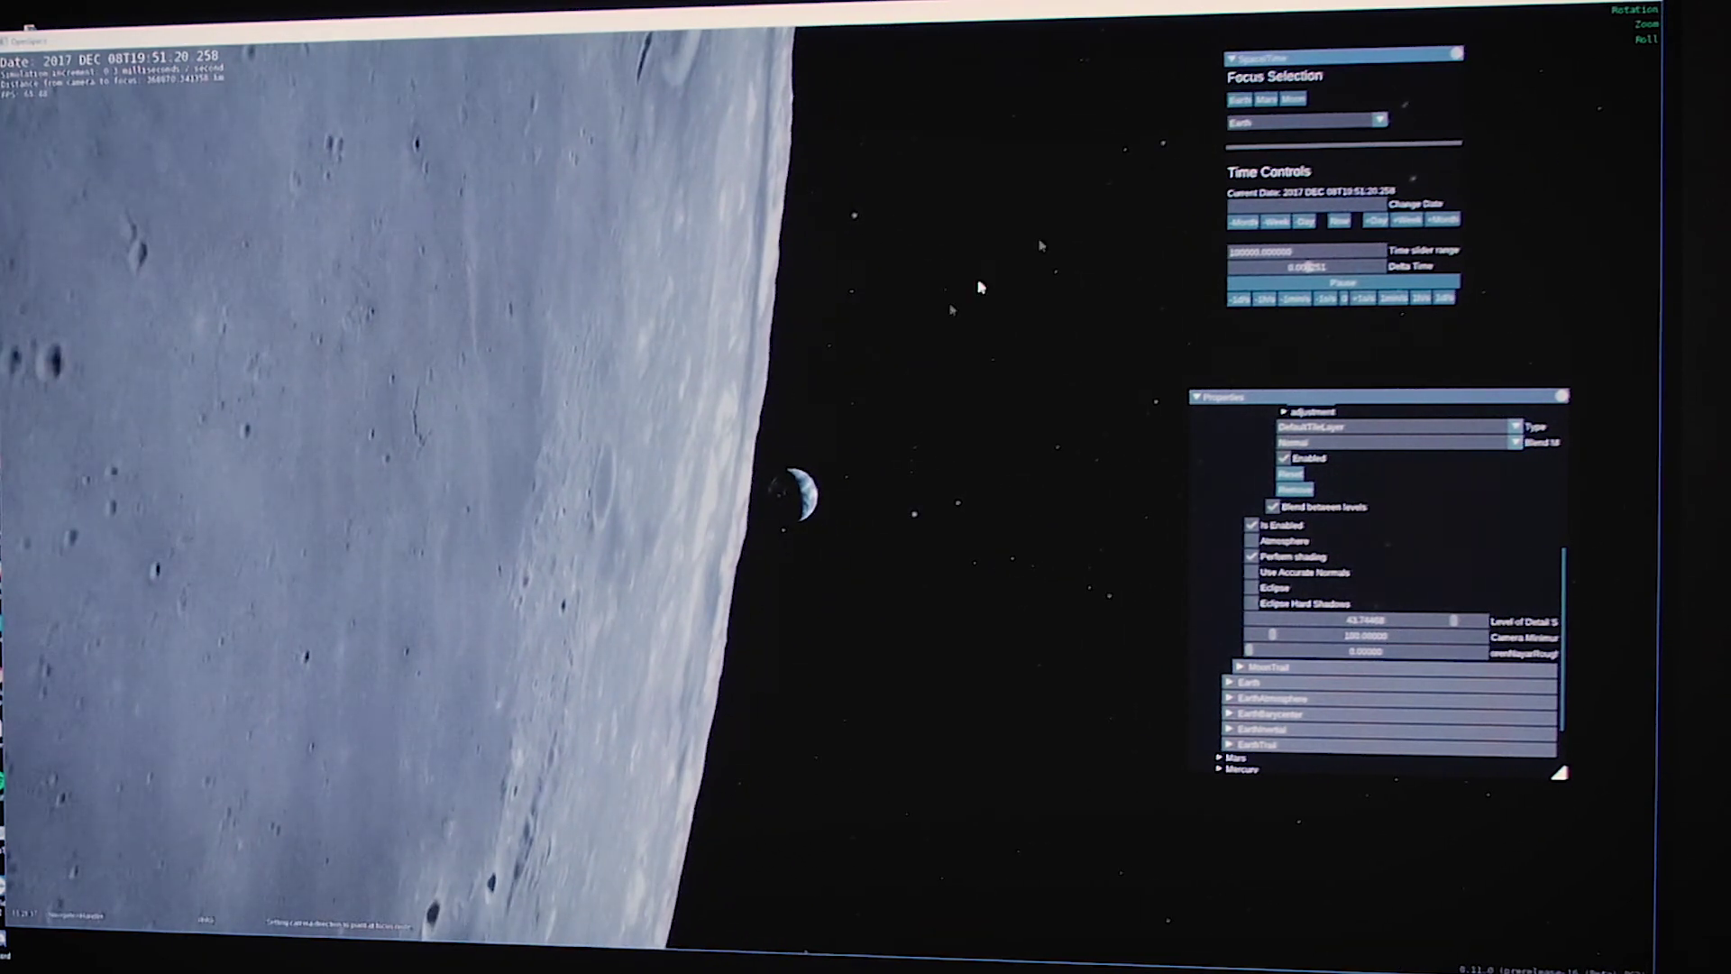